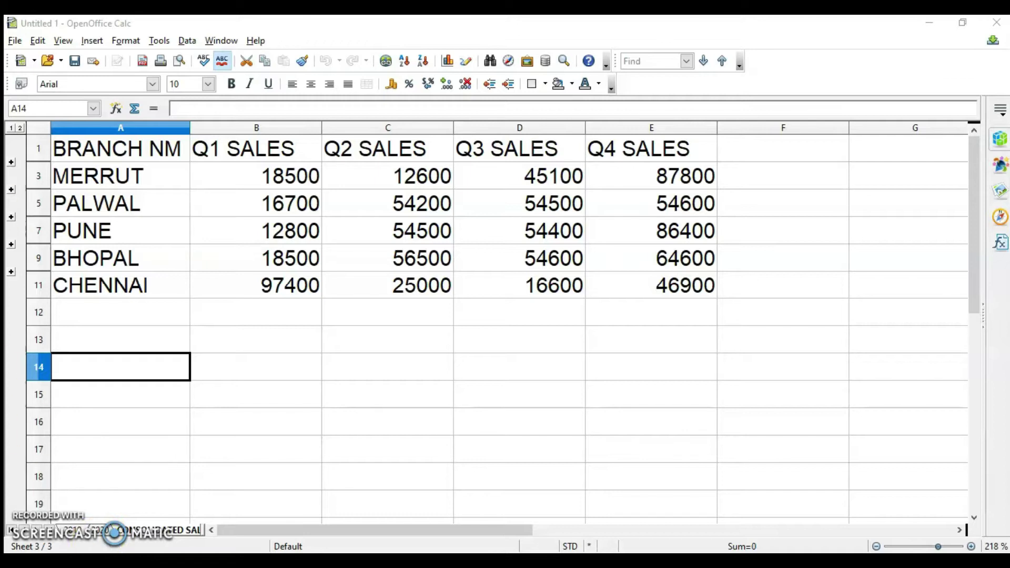
Step: Create a new blank spreadsheet, Untitled 2, from File > New > Spreadsheet
{"action": "left_click", "coordinate": [16, 45]}
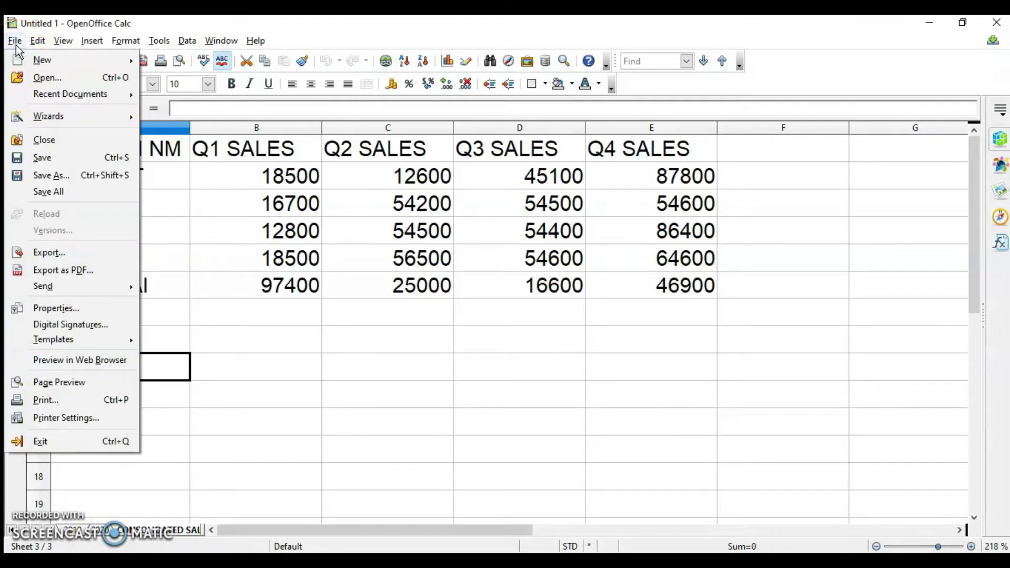
{"action": "mouse_move", "coordinate": [53, 59]}
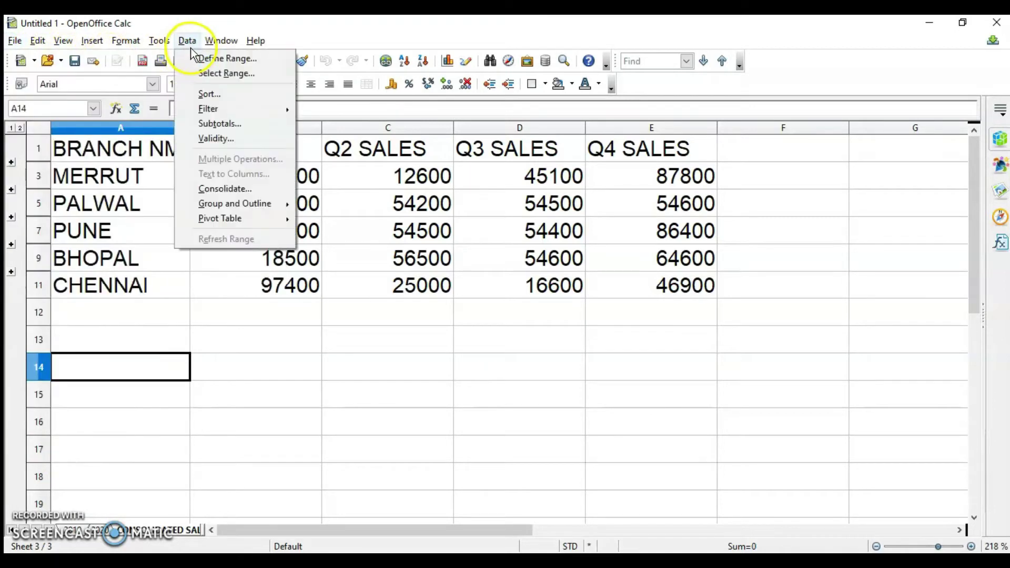
{"action": "mouse_move", "coordinate": [134, 60]}
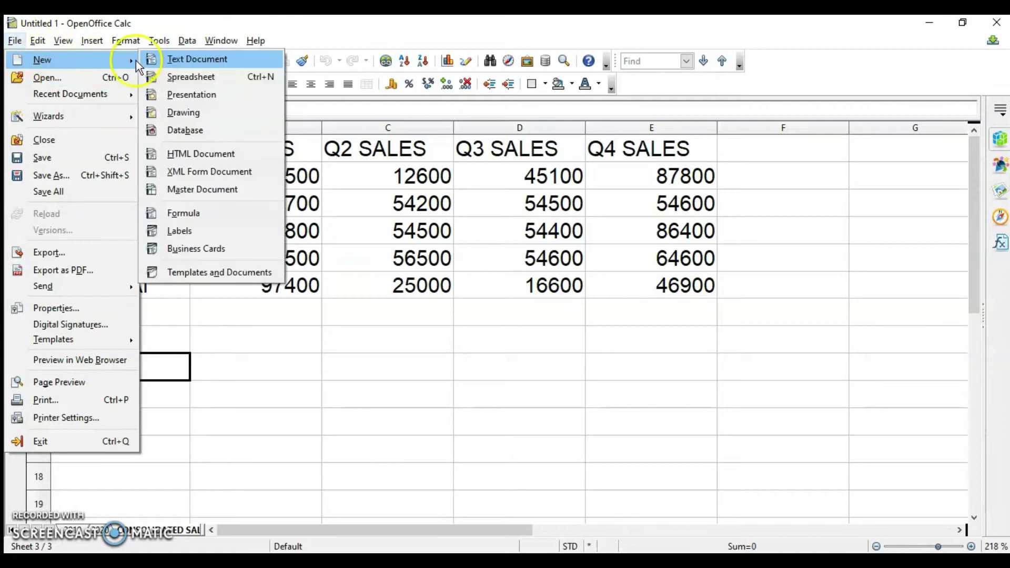
{"action": "left_click", "coordinate": [192, 79]}
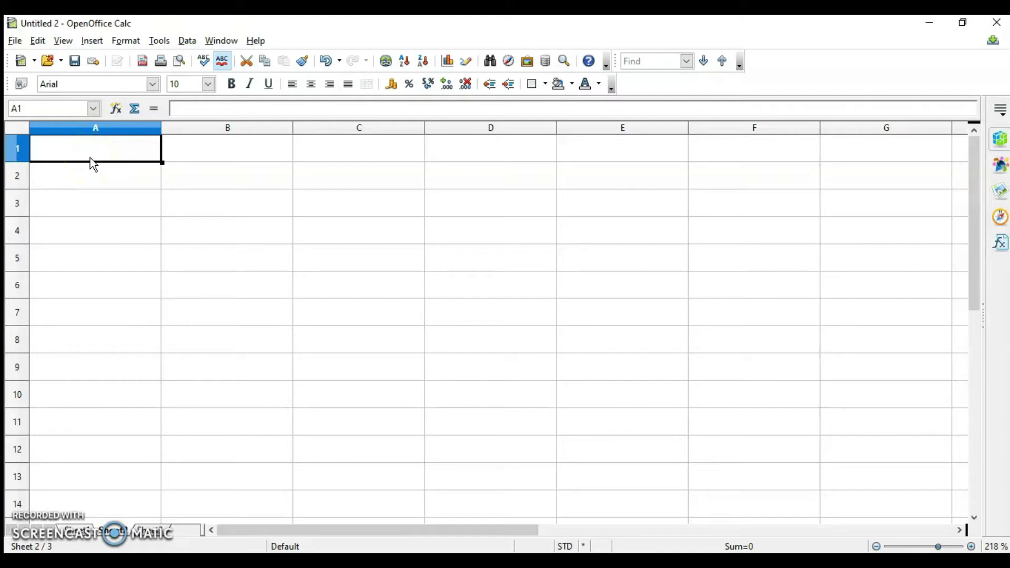
Step: Select cells B1 and A1, consult the PDF's Consolidating data page, then return to Untitled 1
{"action": "left_click", "coordinate": [219, 150]}
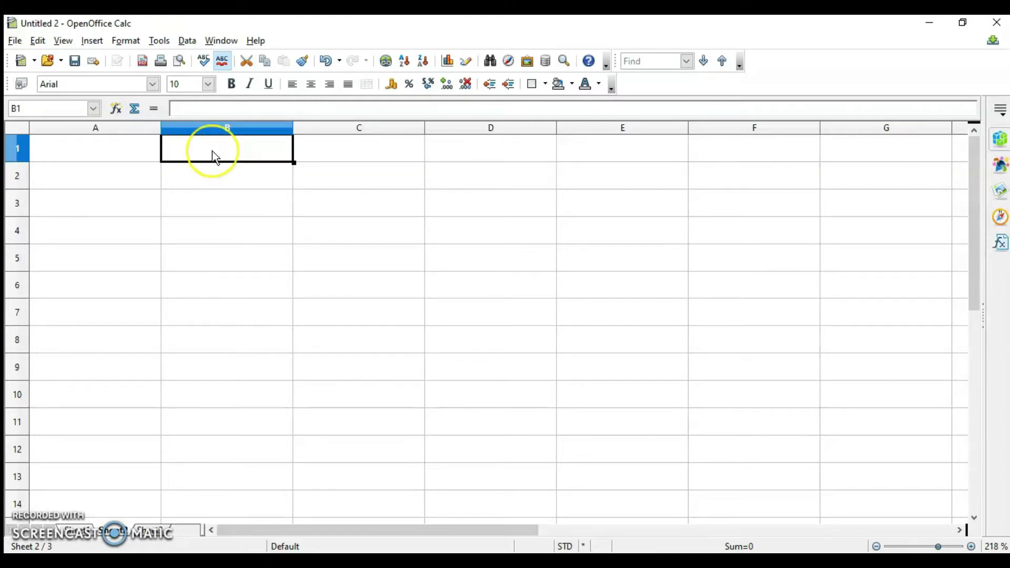
{"action": "left_click", "coordinate": [125, 156]}
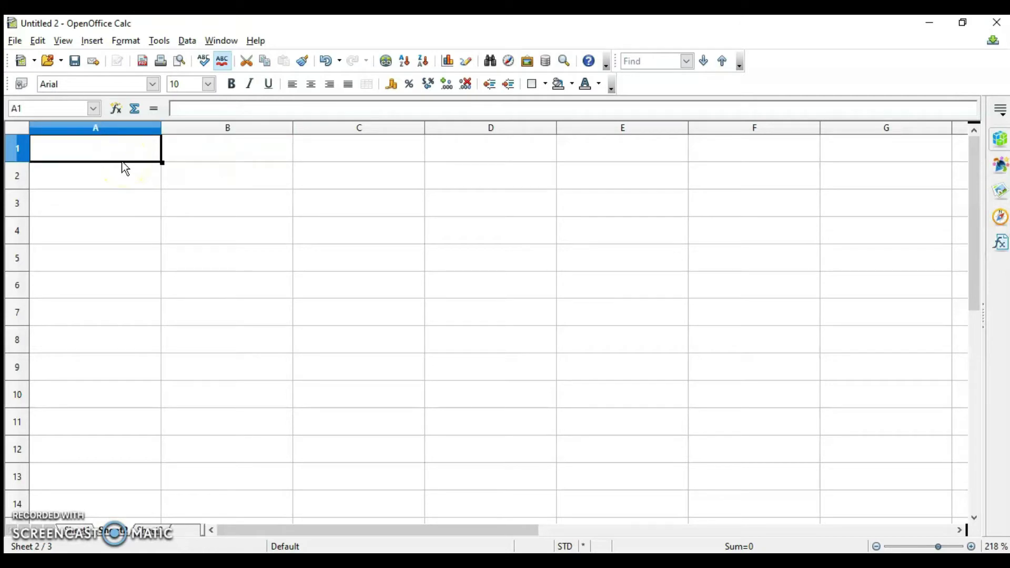
{"action": "left_click", "coordinate": [391, 351]}
{"action": "left_click", "coordinate": [526, 499]}
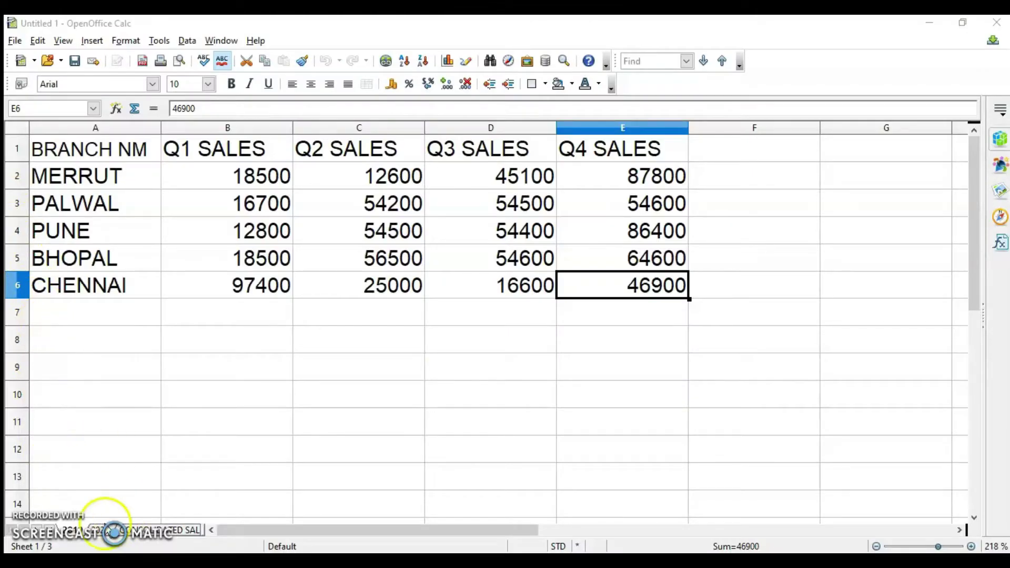
{"action": "left_click", "coordinate": [97, 532]}
{"action": "key", "text": "alt+Tab"}
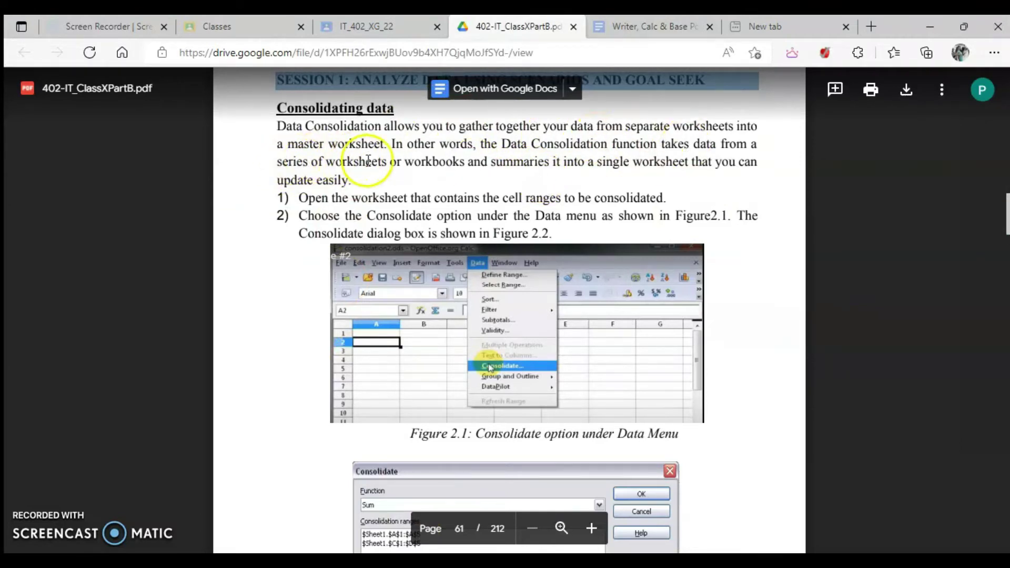
{"action": "mouse_move", "coordinate": [710, 557]}
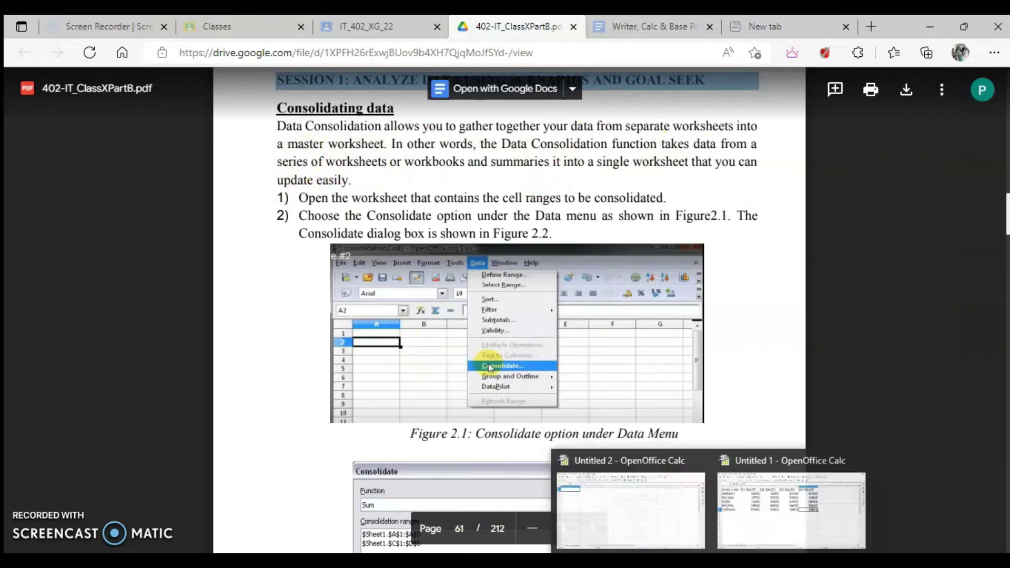
{"action": "left_click", "coordinate": [789, 500]}
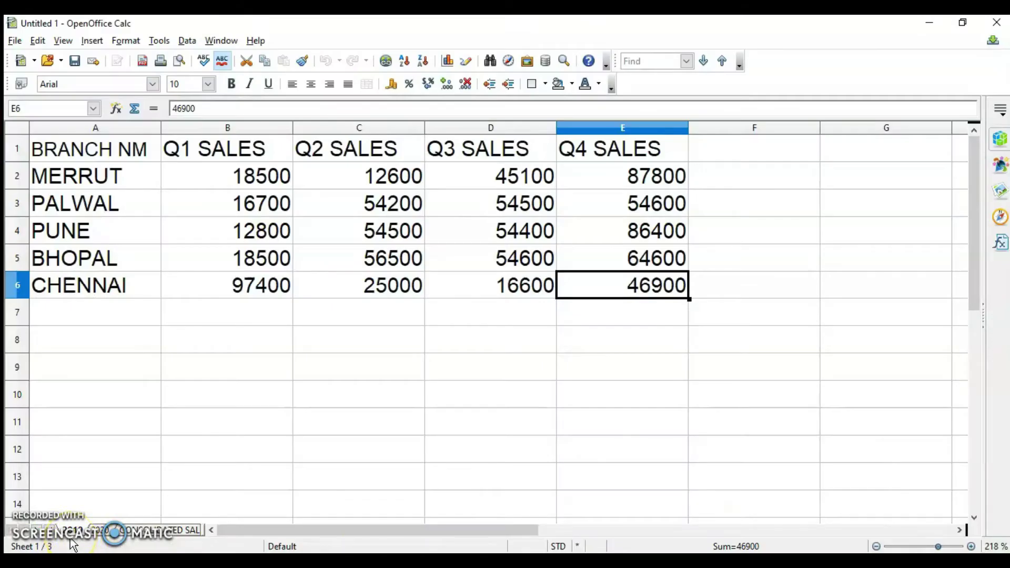
Step: Show the 2020 sheet with its branch Q1–Q4 sales table
{"action": "left_click", "coordinate": [108, 531]}
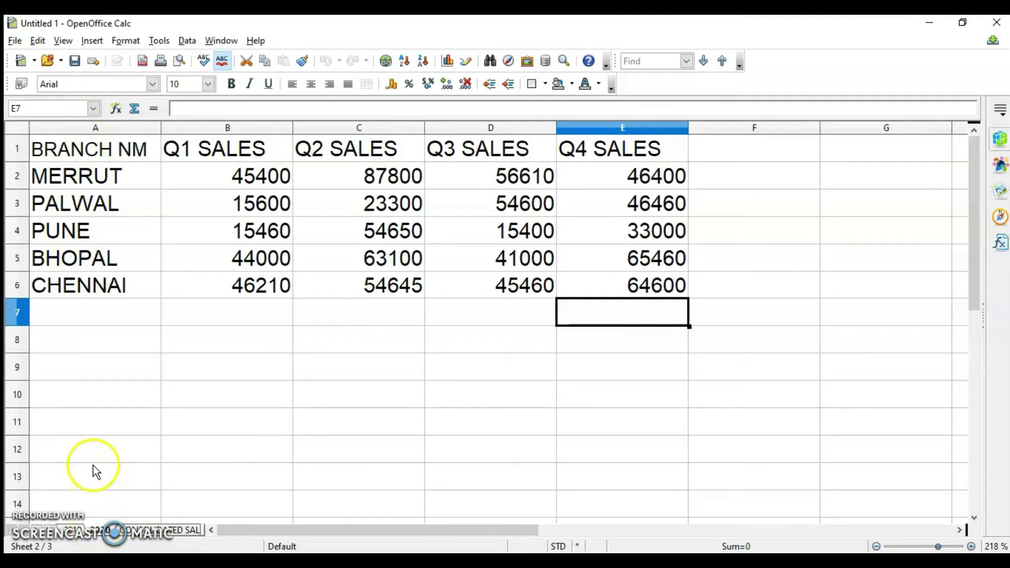
Step: Open the Consolidate dialog and set its function to Sum
{"action": "left_click", "coordinate": [187, 41]}
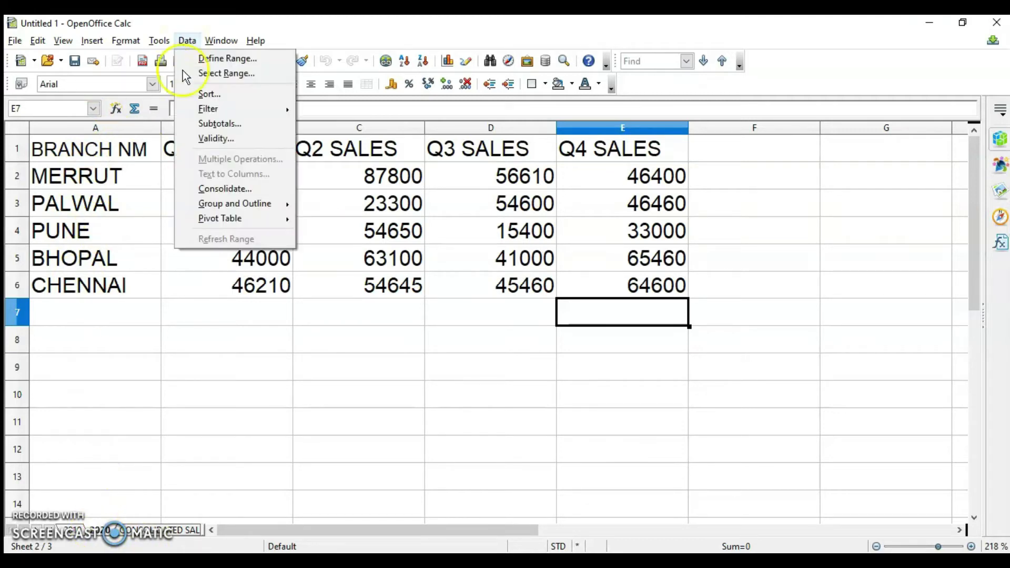
{"action": "left_click", "coordinate": [213, 191]}
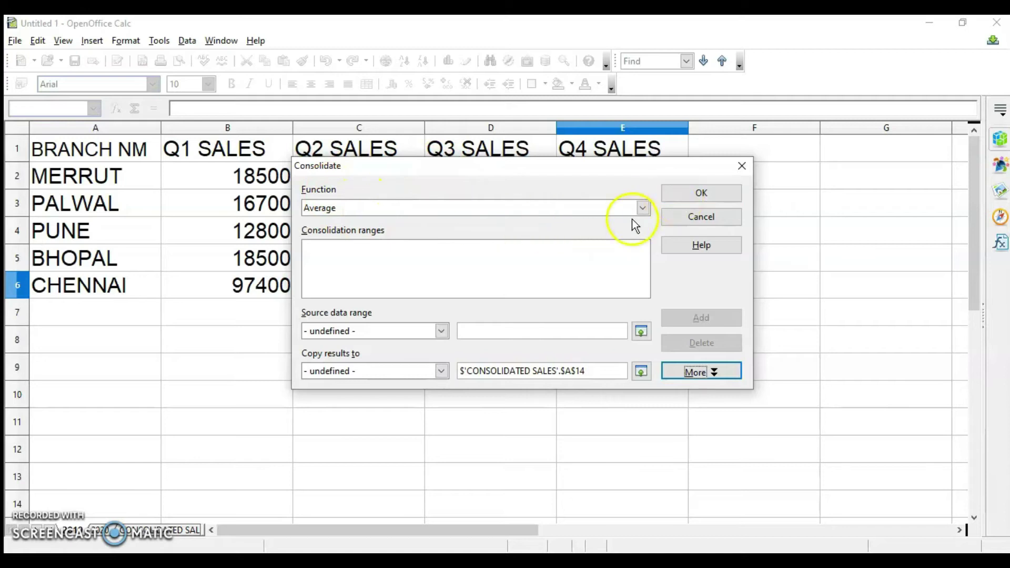
{"action": "left_click", "coordinate": [642, 207]}
{"action": "scroll", "coordinate": [395, 222], "scroll_direction": "up", "scroll_amount": 1}
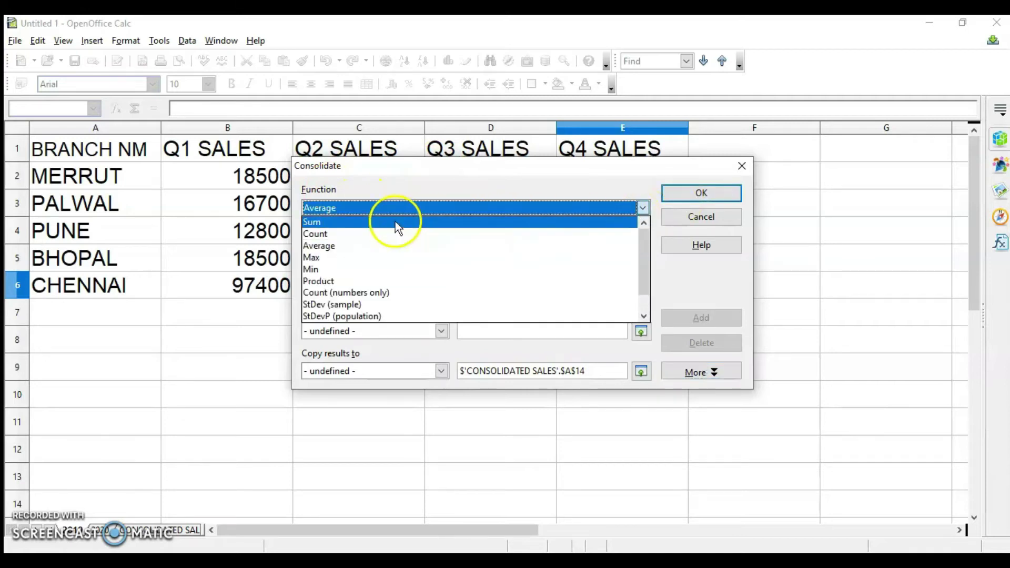
{"action": "left_click", "coordinate": [364, 220]}
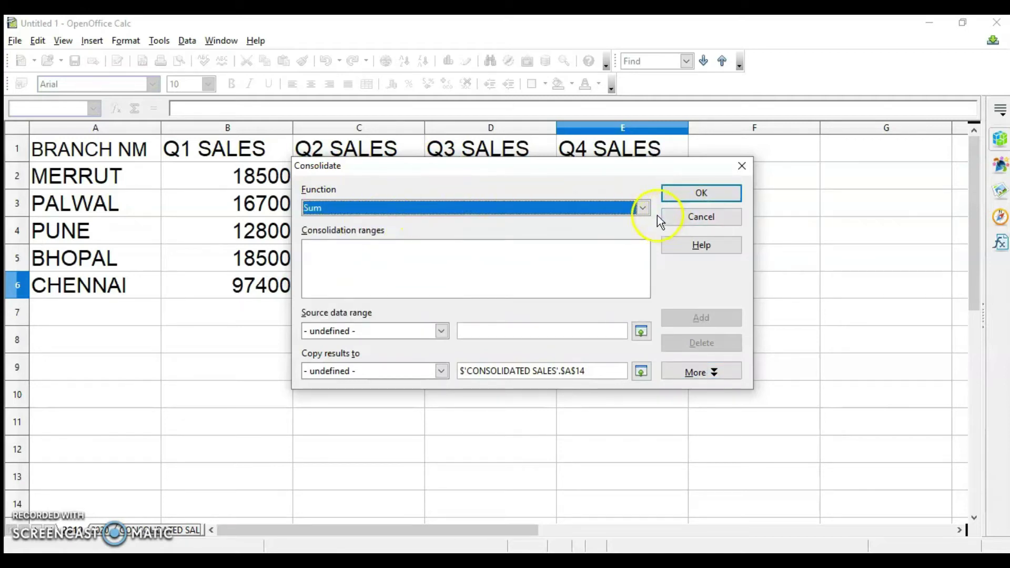
{"action": "left_click", "coordinate": [642, 207]}
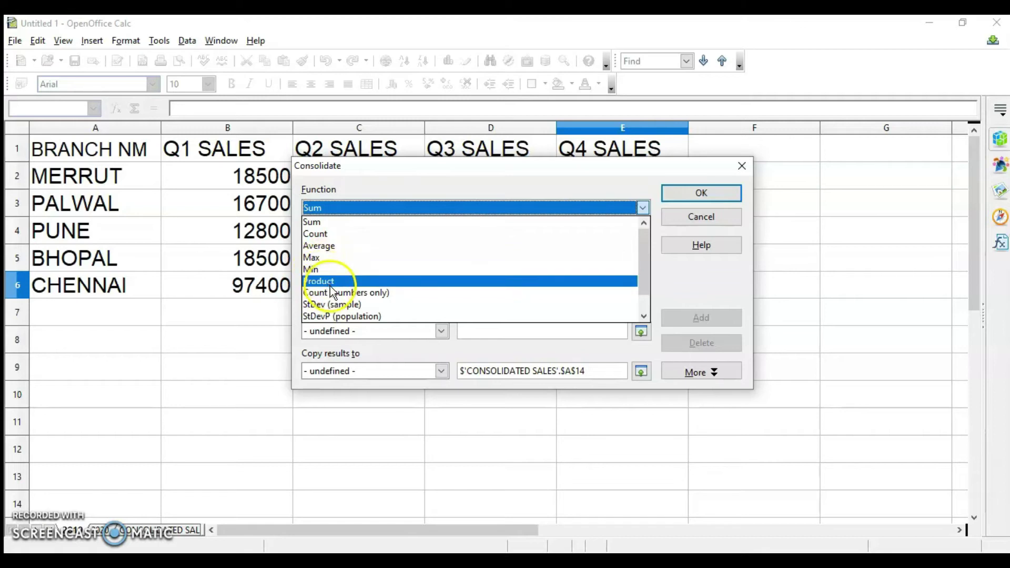
{"action": "left_click", "coordinate": [331, 208]}
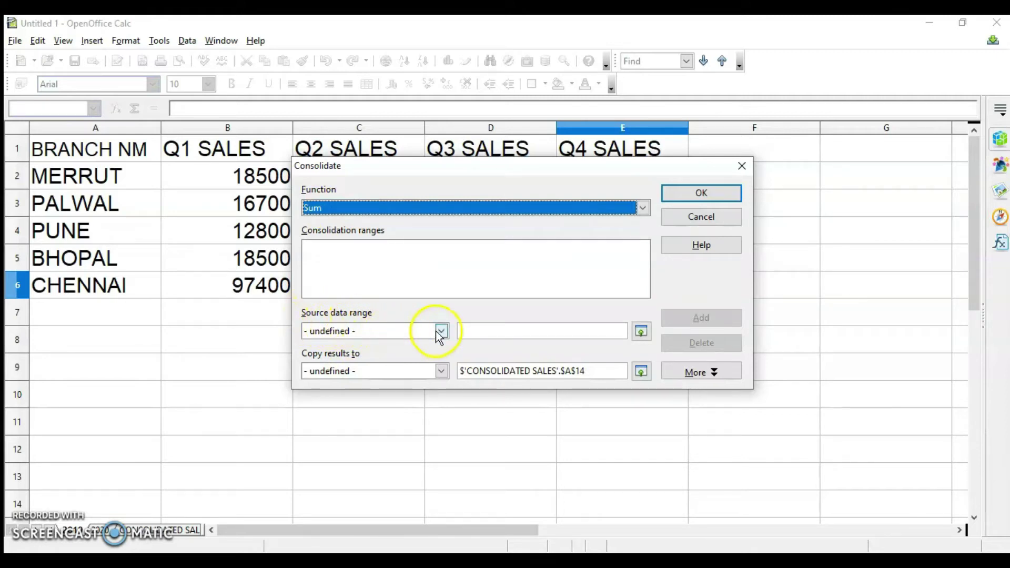
Step: Add the 2019 sheet's A1:E6 sales table to the consolidation ranges
{"action": "left_click", "coordinate": [467, 333]}
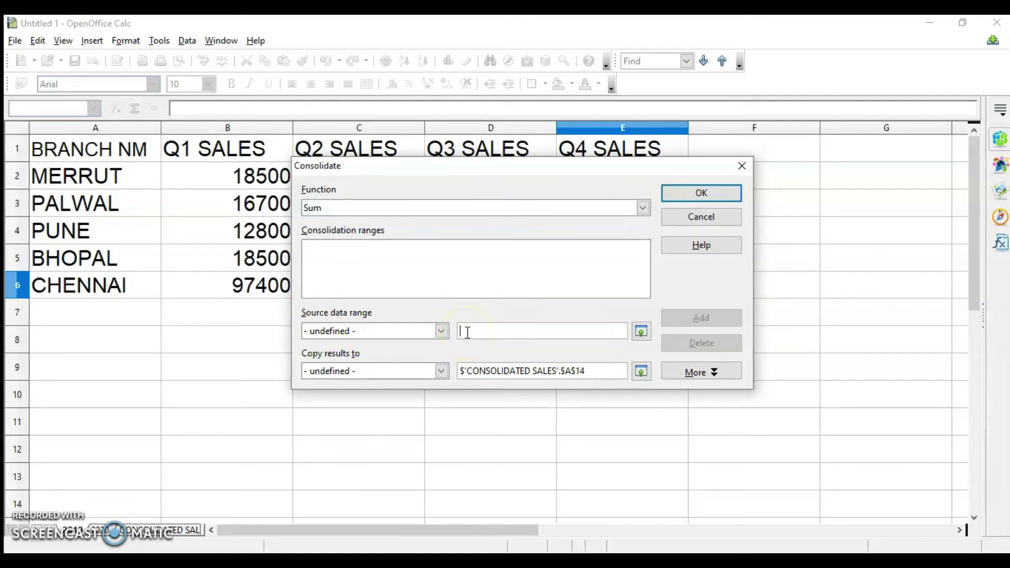
{"action": "left_click", "coordinate": [640, 334]}
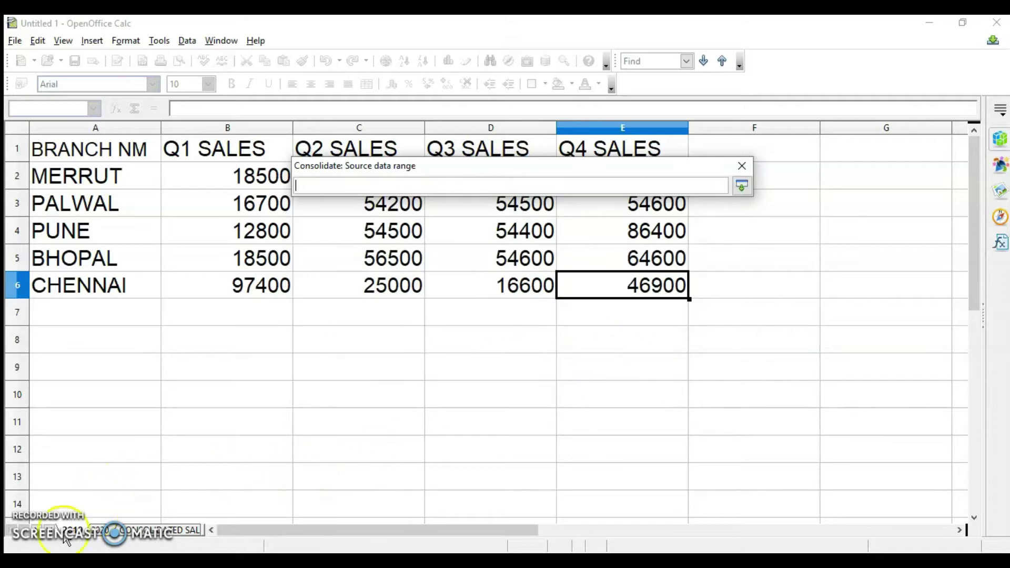
{"action": "left_click", "coordinate": [79, 530]}
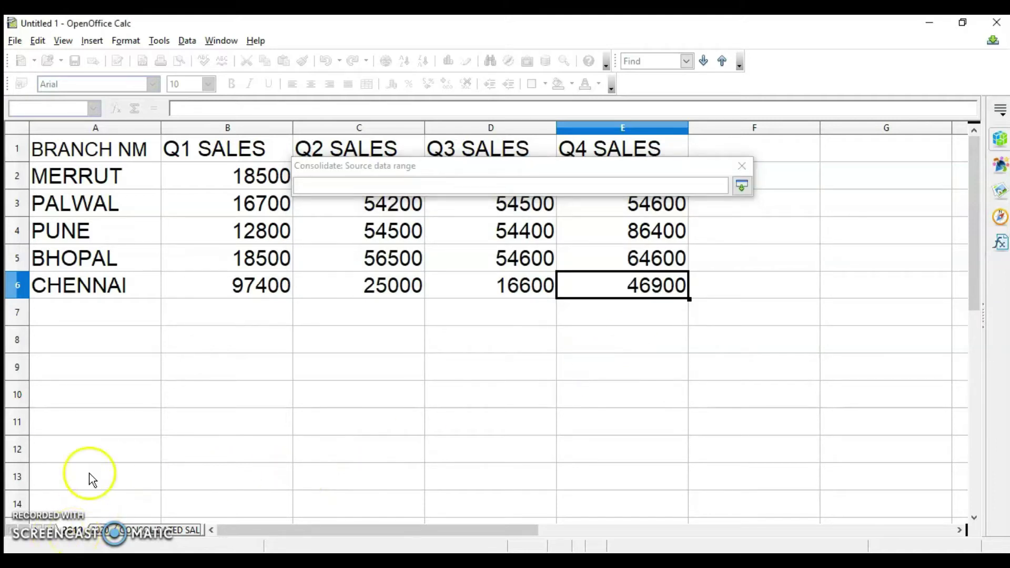
{"action": "left_click_drag", "start_coordinate": [33, 148], "coordinate": [647, 287]}
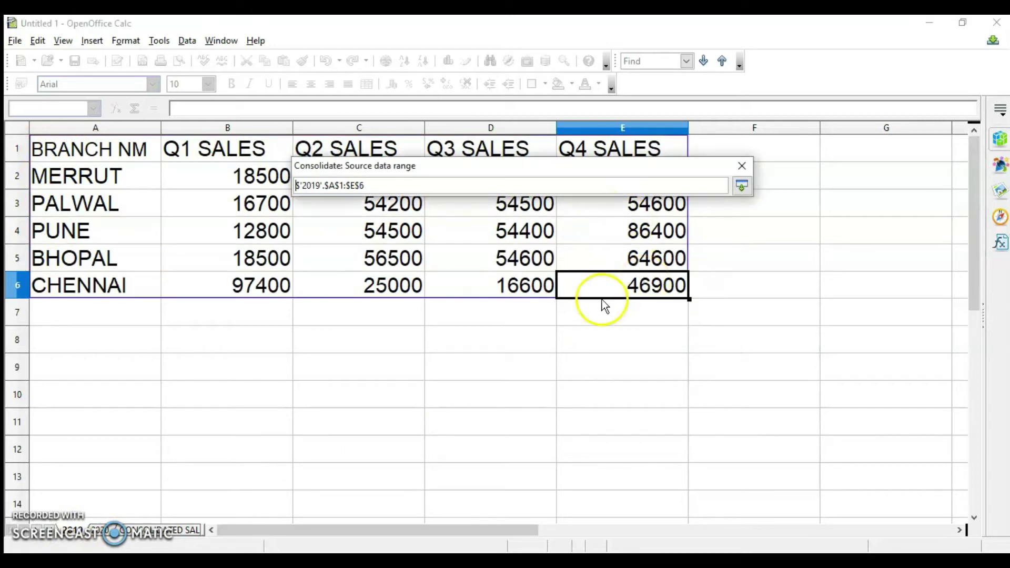
{"action": "left_click", "coordinate": [741, 186]}
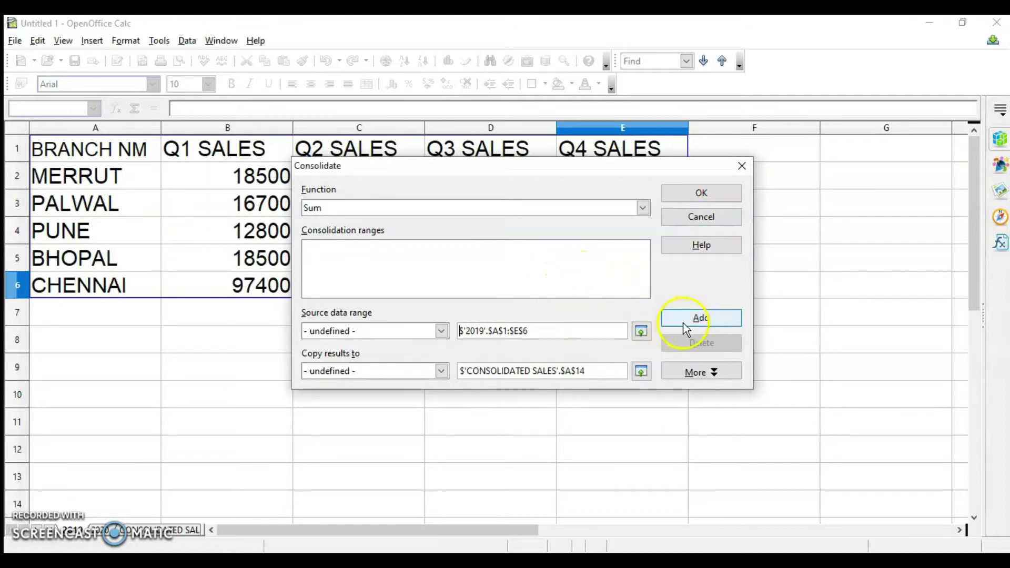
{"action": "left_click", "coordinate": [698, 319]}
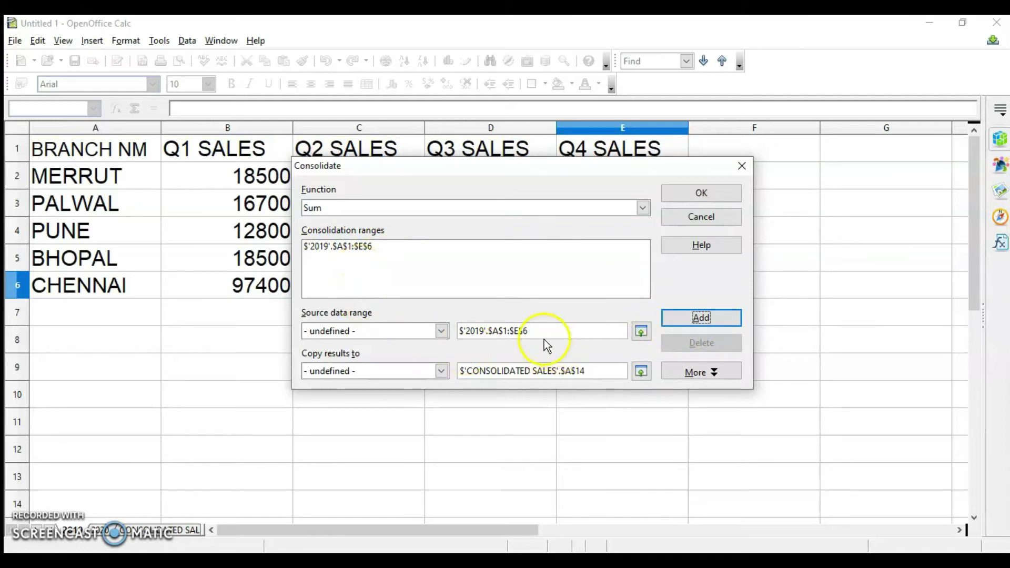
Step: Select the 2020 sheet's A1:E6 table as the next source range
{"action": "left_click", "coordinate": [640, 331]}
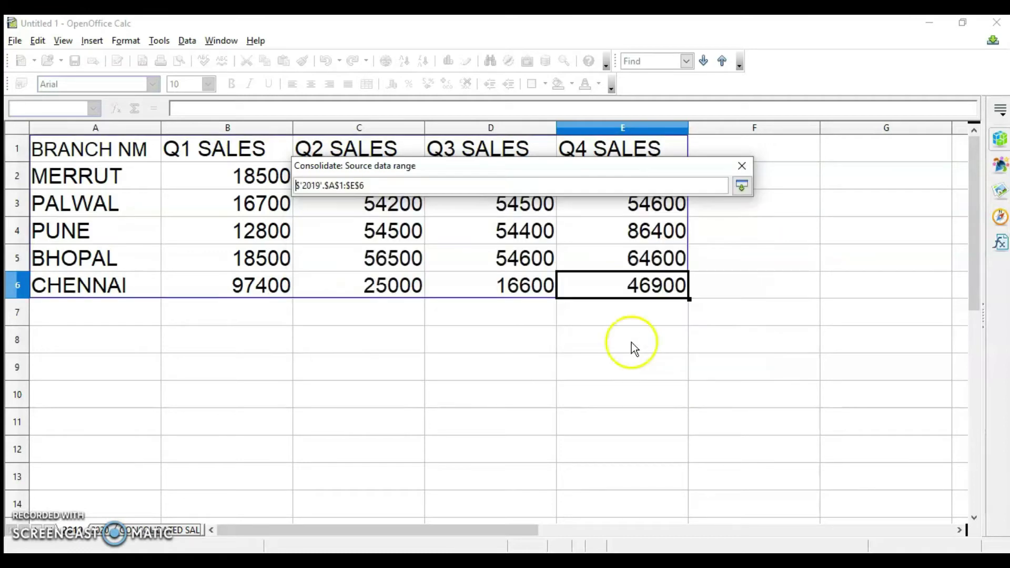
{"action": "left_click", "coordinate": [101, 530]}
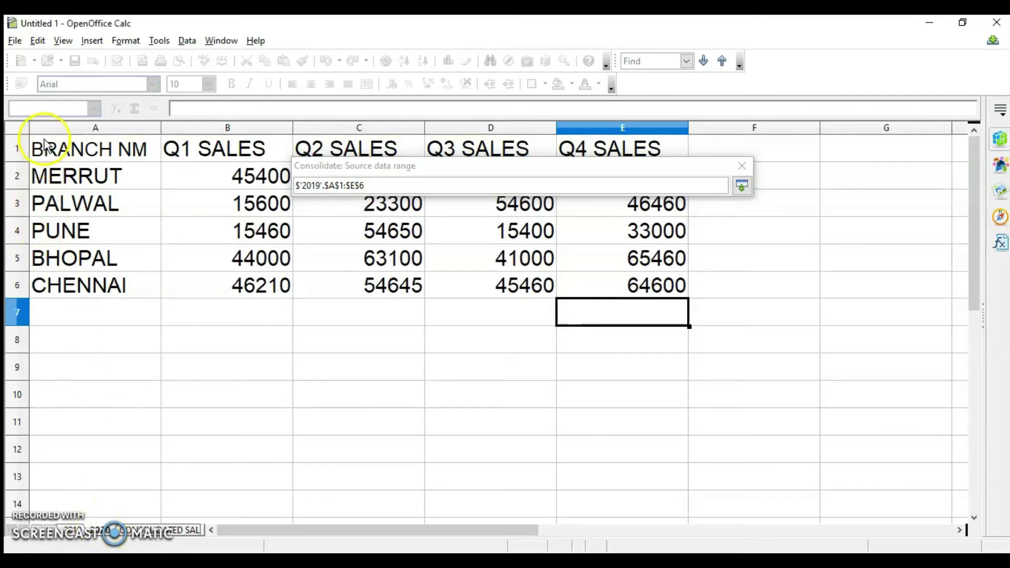
{"action": "left_click", "coordinate": [99, 163]}
{"action": "left_click_drag", "start_coordinate": [98, 163], "coordinate": [593, 287]}
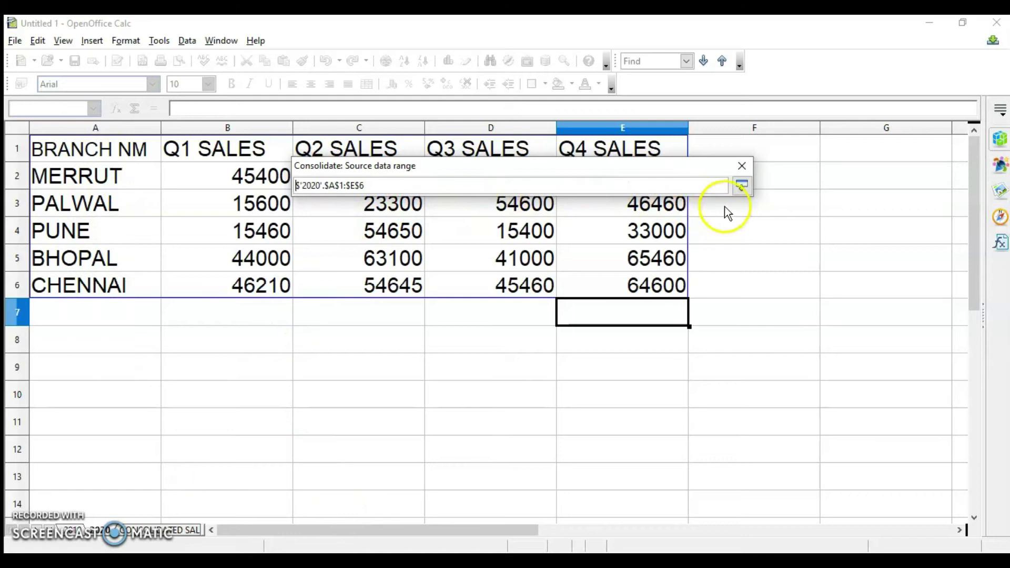
Step: Add the 2020 range and send results to Total Sale cell A1, expanding the More options
{"action": "left_click", "coordinate": [738, 189]}
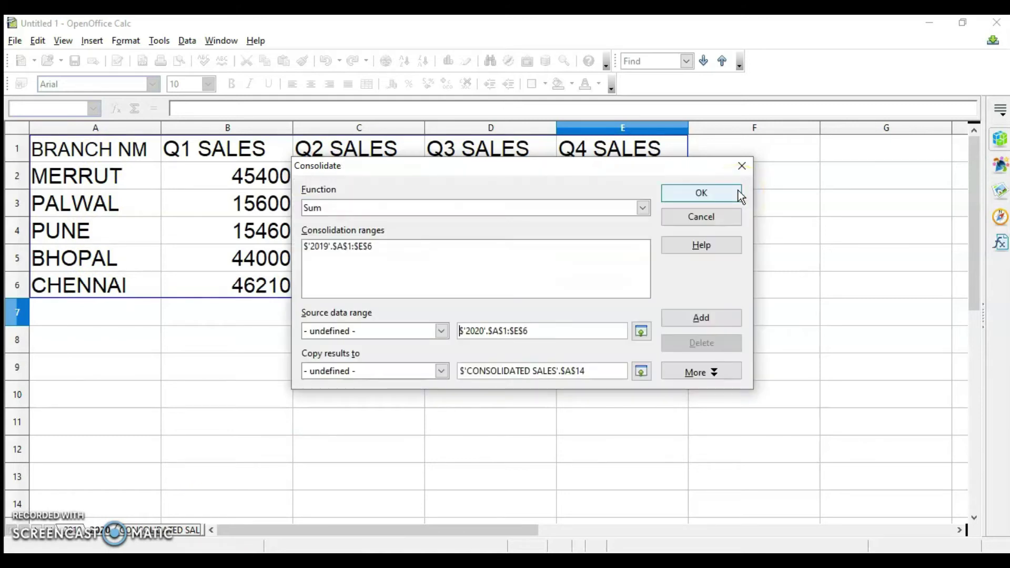
{"action": "left_click", "coordinate": [693, 322]}
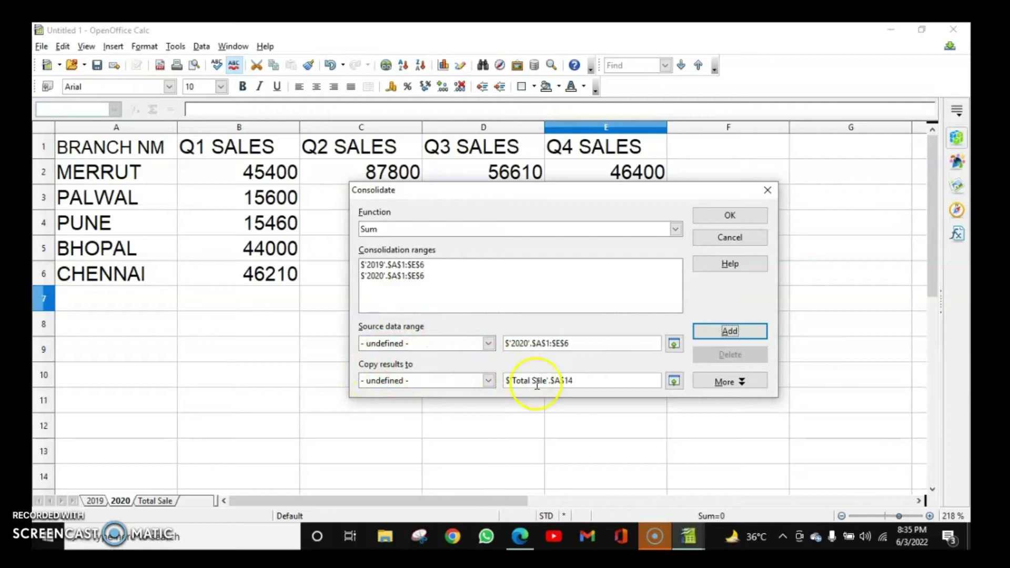
{"action": "left_click", "coordinate": [155, 500]}
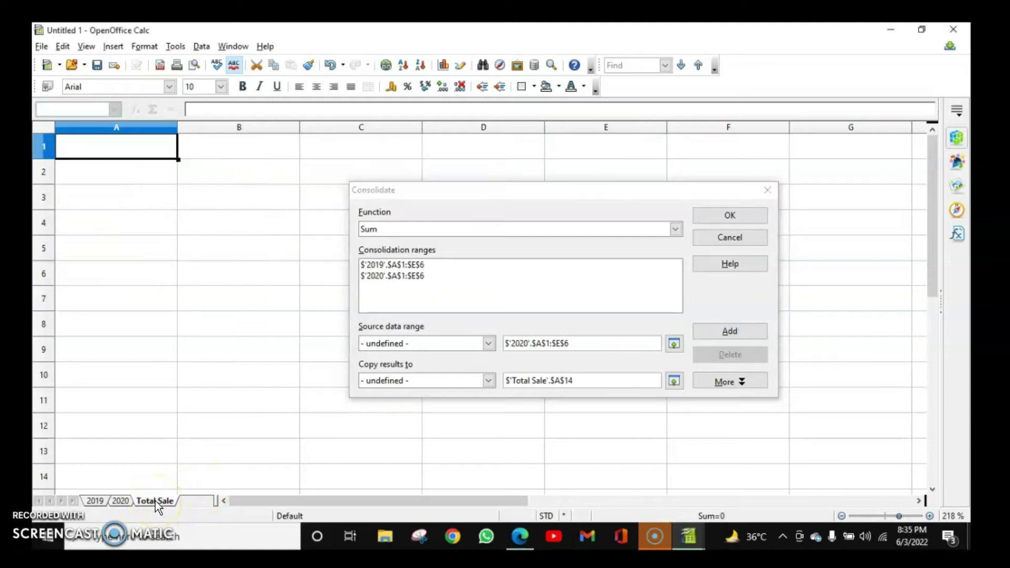
{"action": "left_click", "coordinate": [523, 382]}
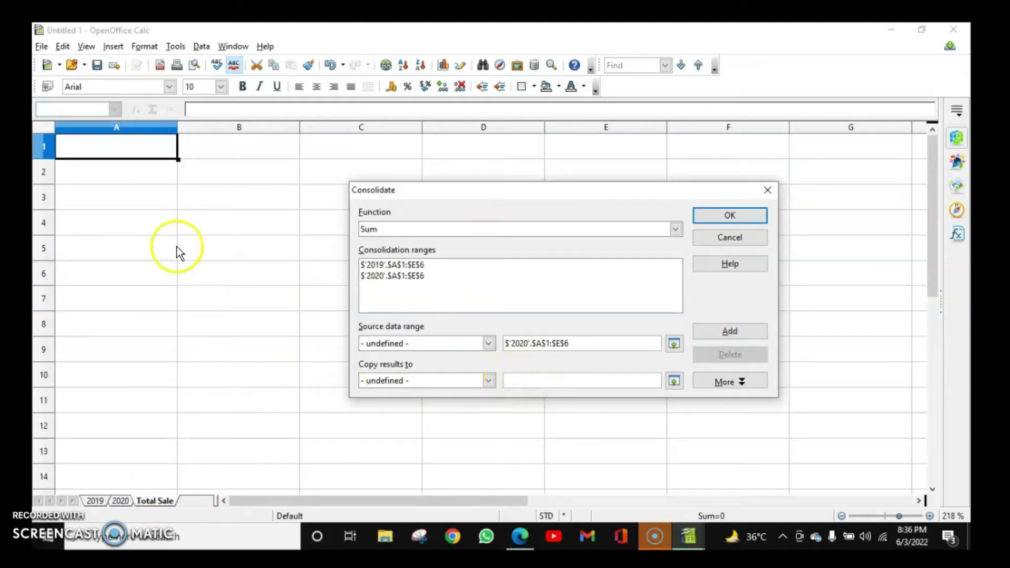
{"action": "left_click", "coordinate": [122, 149]}
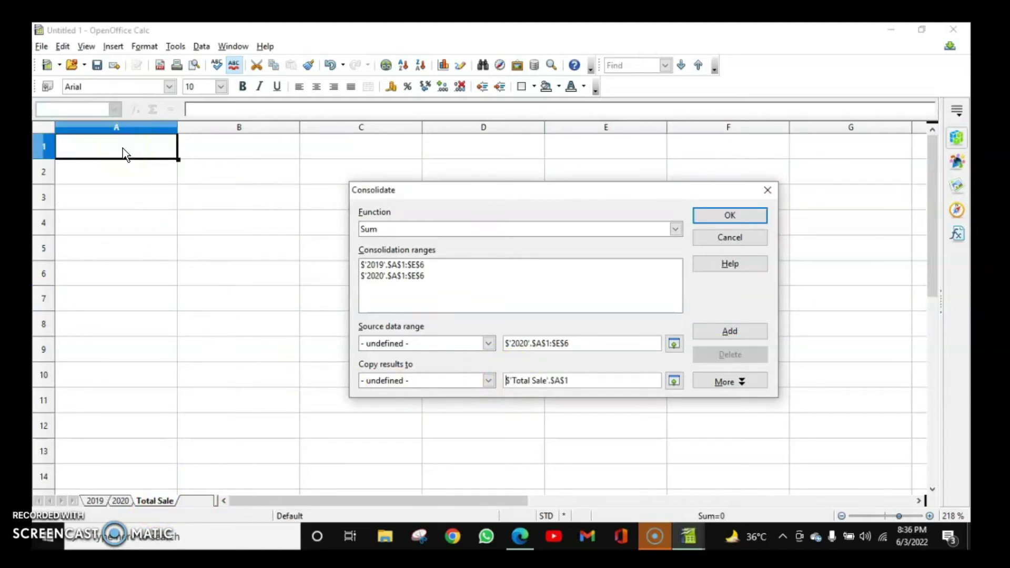
{"action": "left_click", "coordinate": [550, 386]}
{"action": "left_click", "coordinate": [743, 383]}
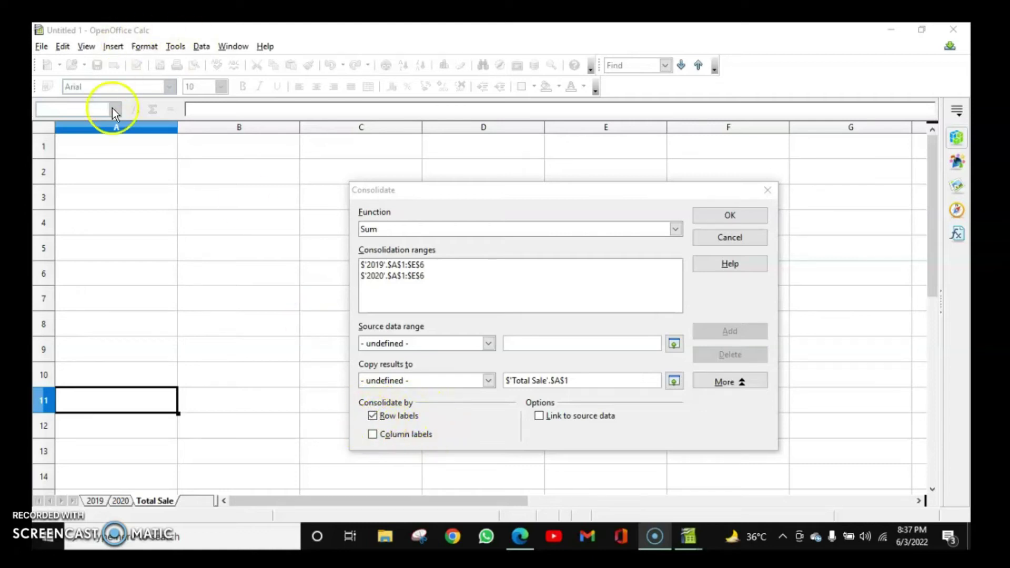
Step: Undo the heading-less consolidation and rerun it with Column labels ticked for Q1–Q4 SALES headings
{"action": "left_click", "coordinate": [728, 215]}
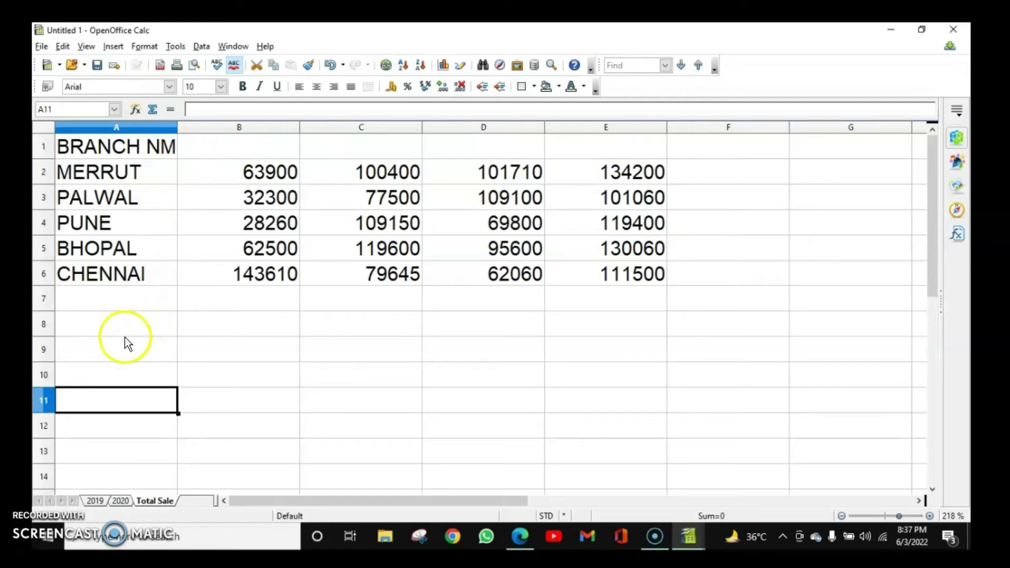
{"action": "key", "text": "ctrl+z"}
{"action": "left_click", "coordinate": [206, 48]}
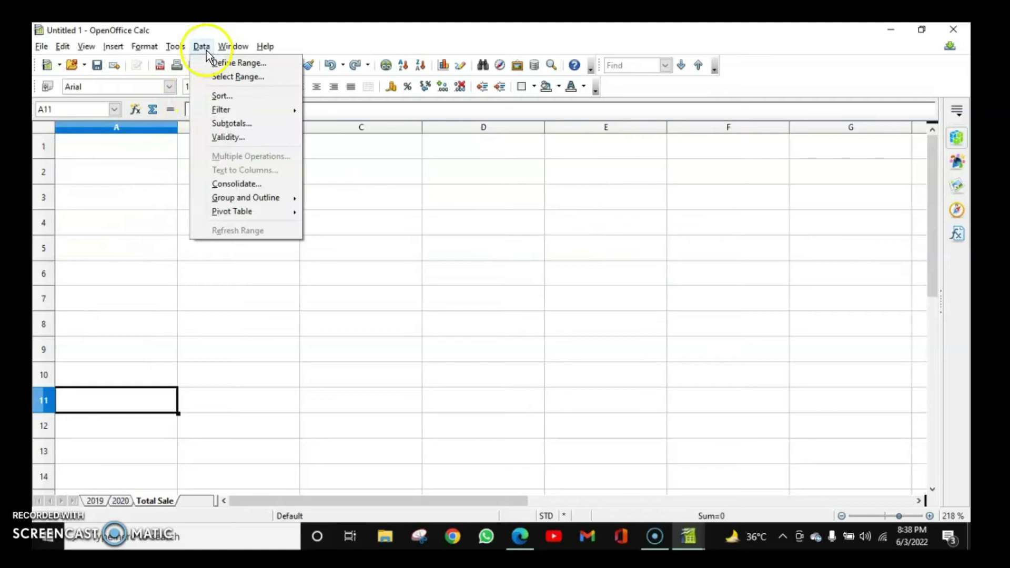
{"action": "left_click", "coordinate": [254, 185]}
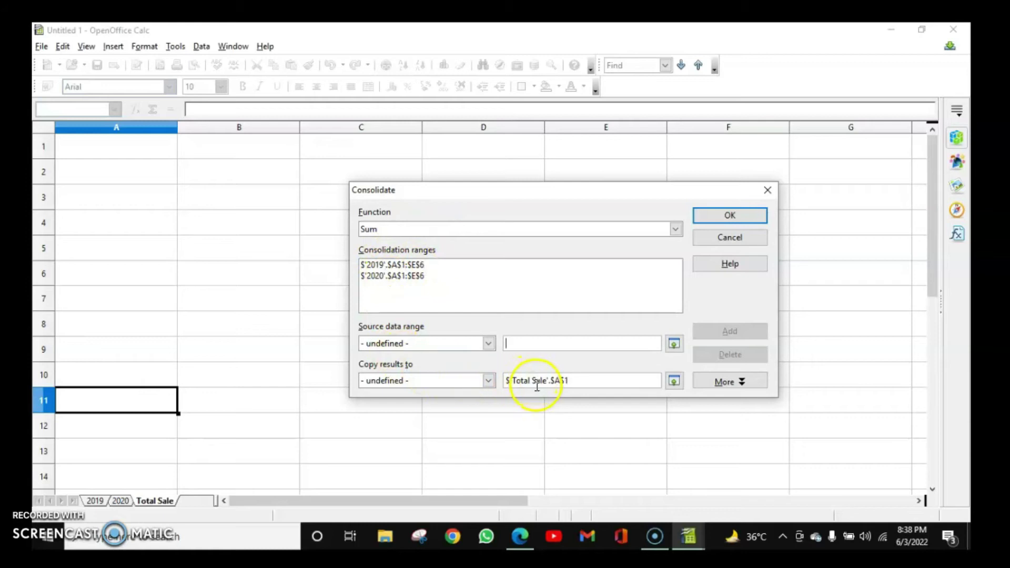
{"action": "left_click", "coordinate": [718, 380]}
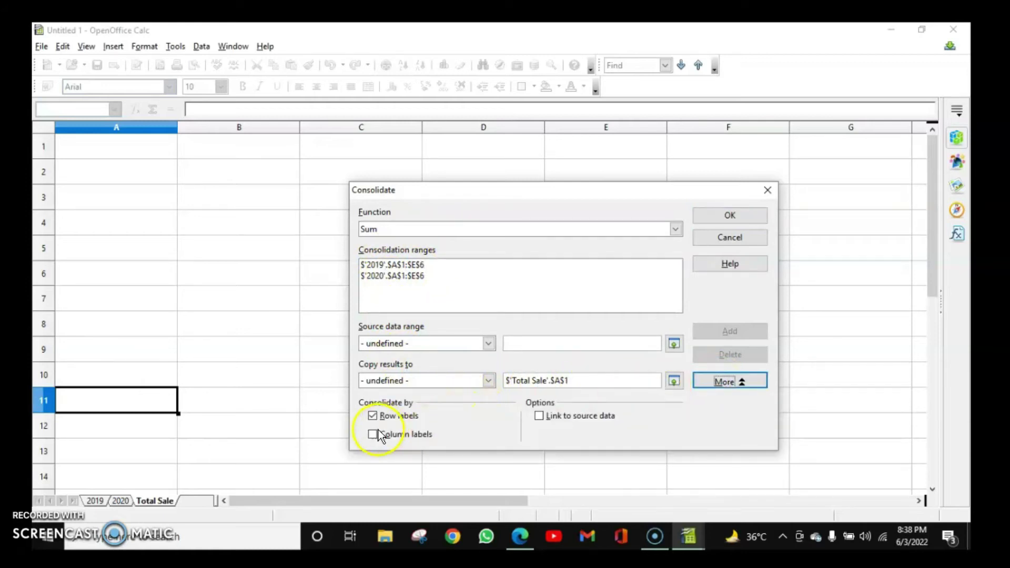
{"action": "left_click", "coordinate": [379, 435]}
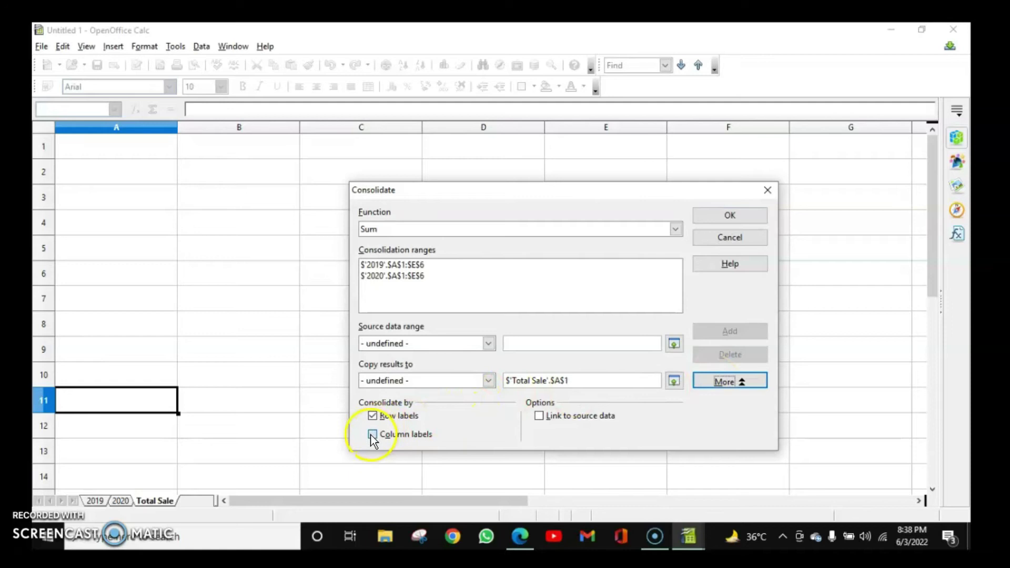
{"action": "left_click", "coordinate": [758, 217]}
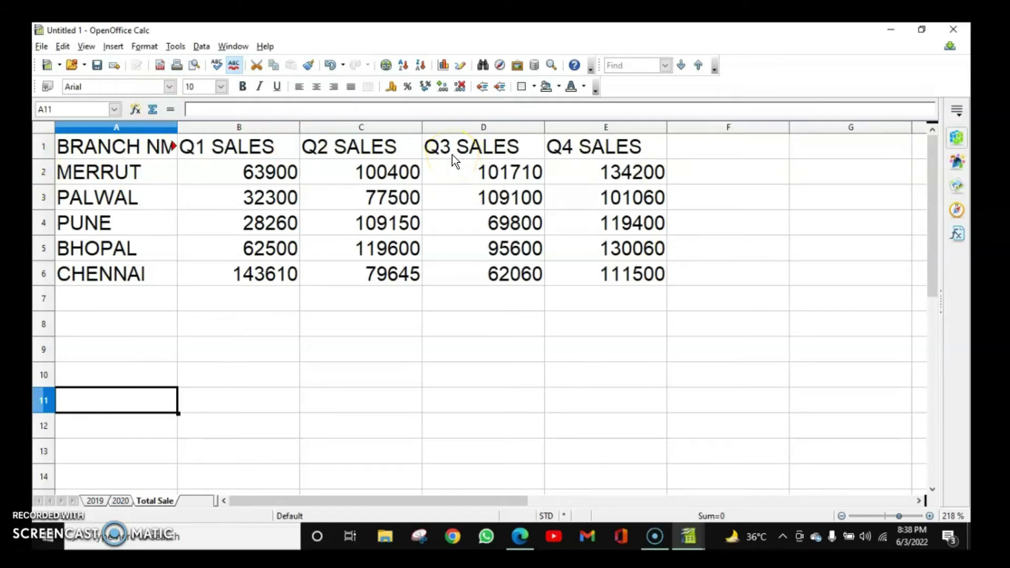
Step: Change MERRUT's Q1 on the 2019 sheet to 18600 and check Total Sale's unchanged B2
{"action": "key", "text": "ctrl+Page_Up"}
{"action": "key", "text": "ctrl+Page_Up"}
{"action": "left_click", "coordinate": [271, 174]}
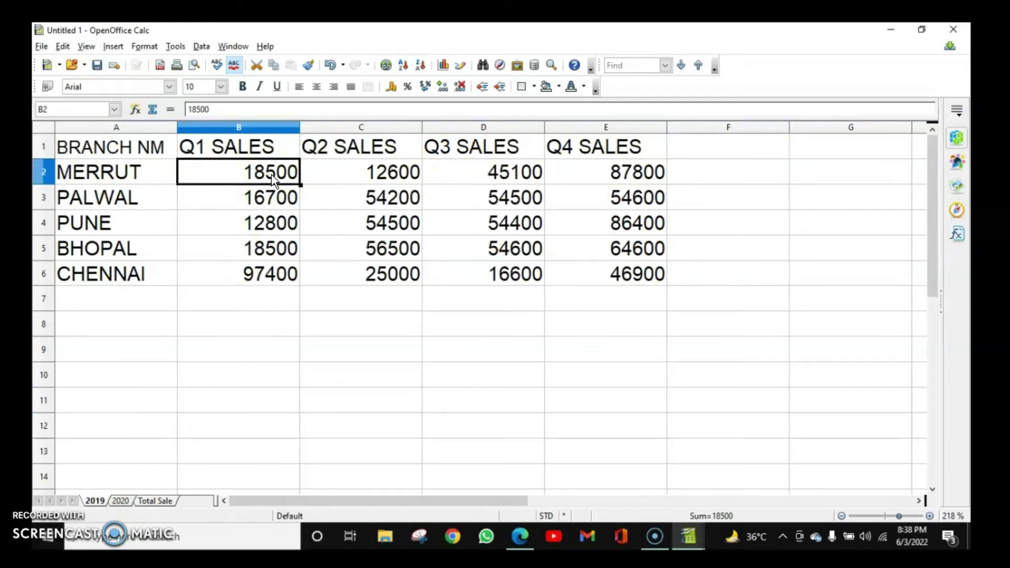
{"action": "type", "text": "18"}
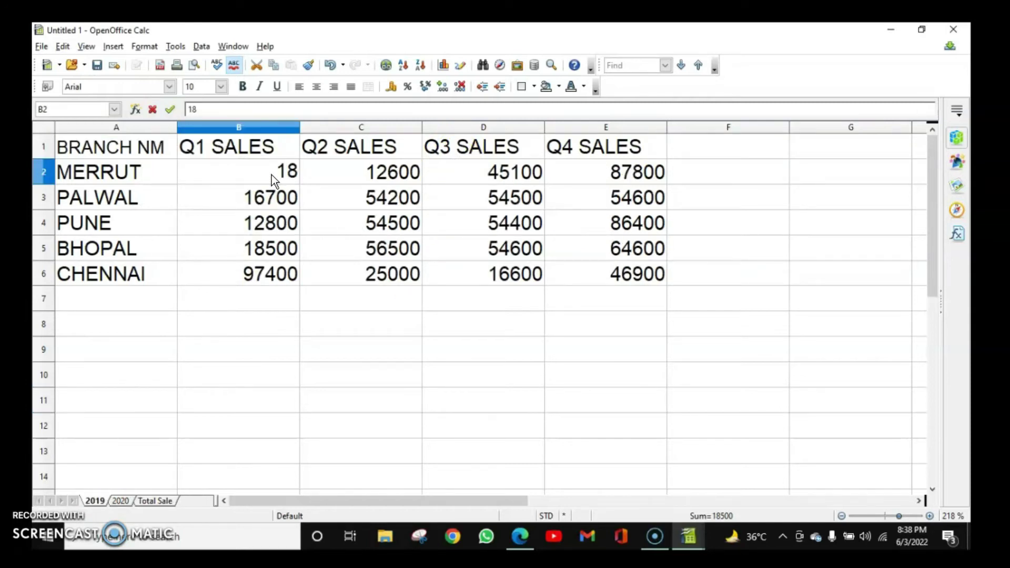
{"action": "type", "text": "600"}
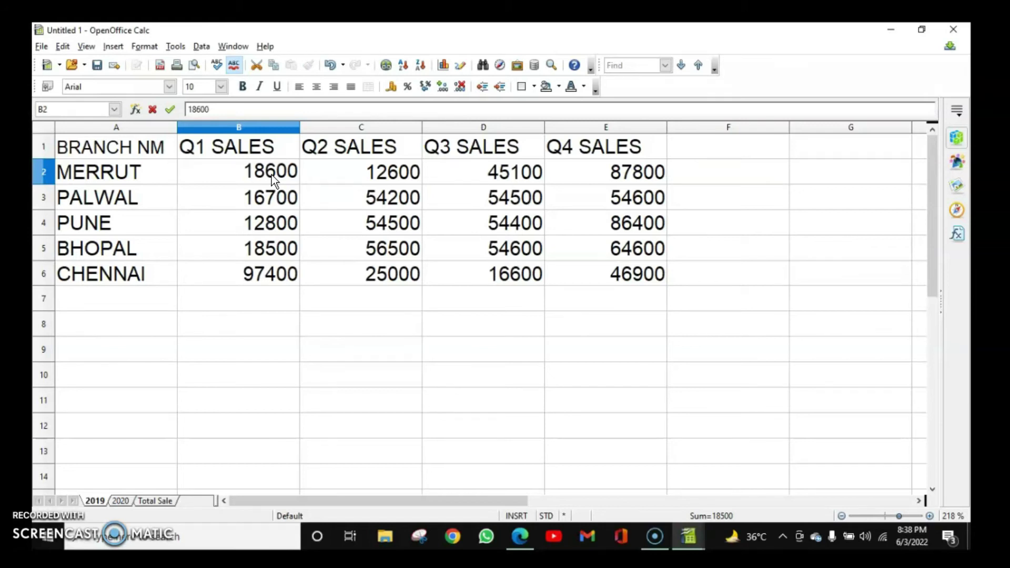
{"action": "left_click", "coordinate": [269, 195]}
{"action": "left_click", "coordinate": [157, 497]}
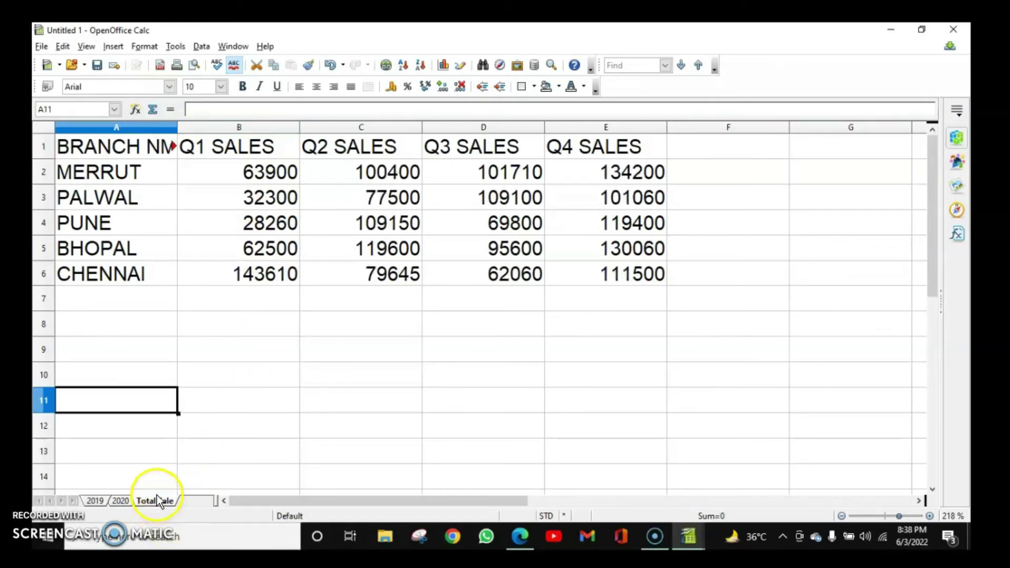
{"action": "left_click", "coordinate": [258, 174]}
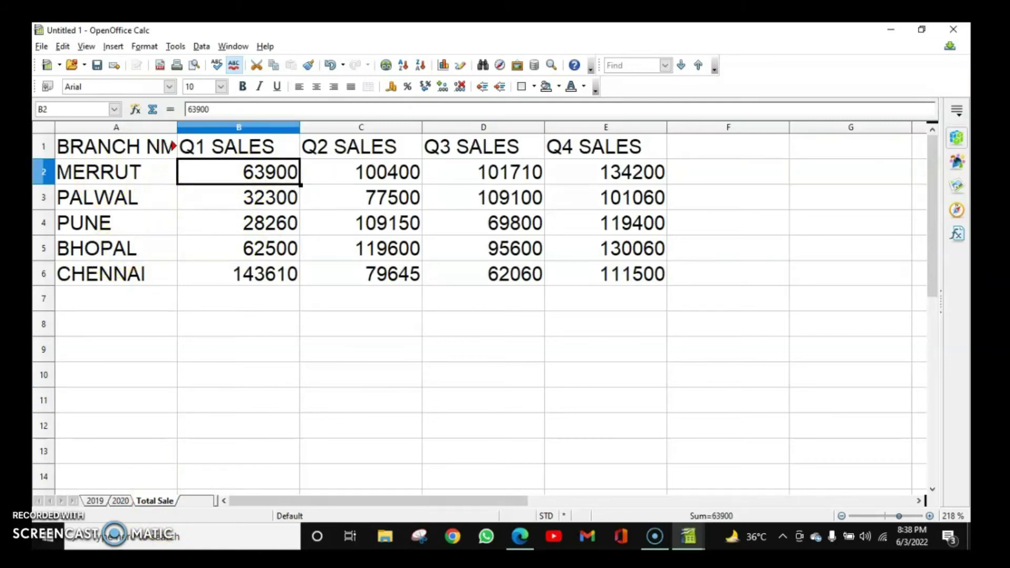
{"action": "left_click", "coordinate": [200, 47]}
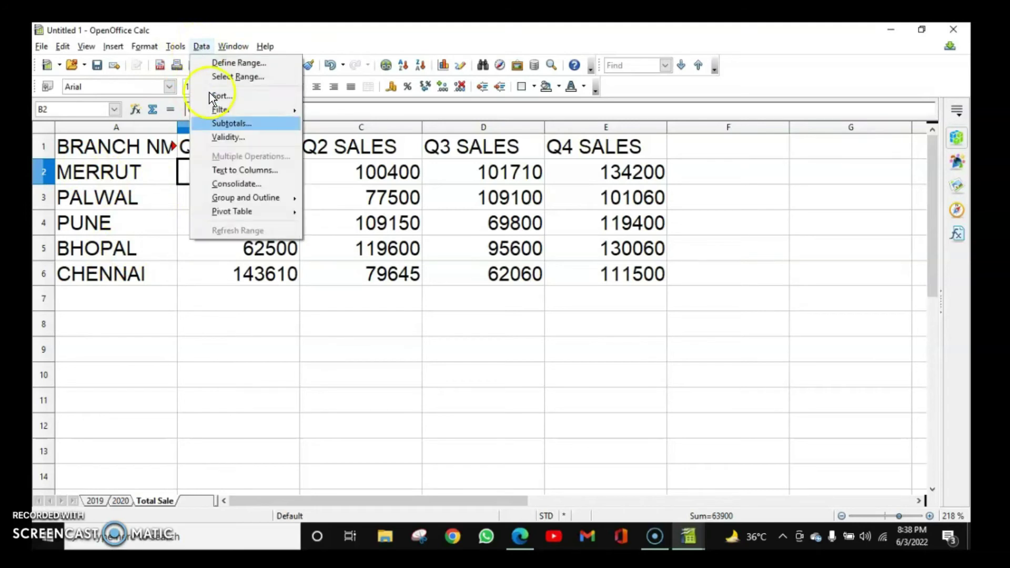
Step: Rerun the consolidation with Link to source data ticked
{"action": "left_click", "coordinate": [255, 187]}
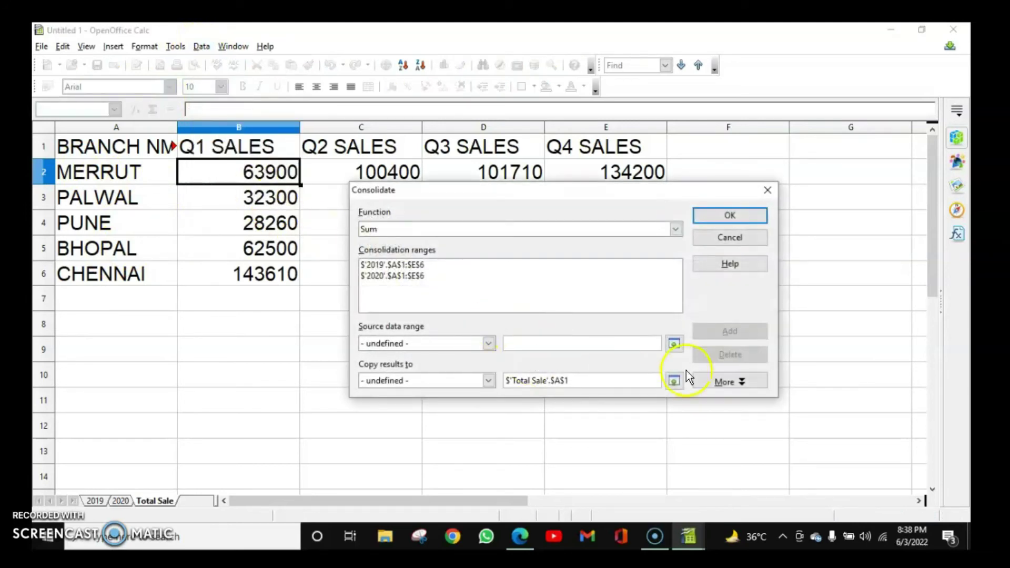
{"action": "left_click", "coordinate": [728, 383]}
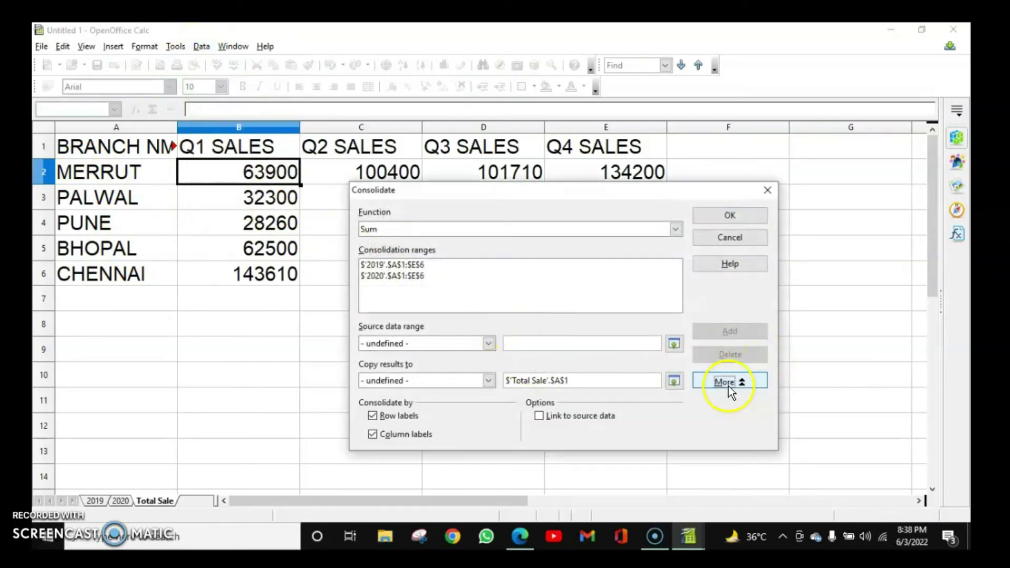
{"action": "left_click", "coordinate": [542, 416]}
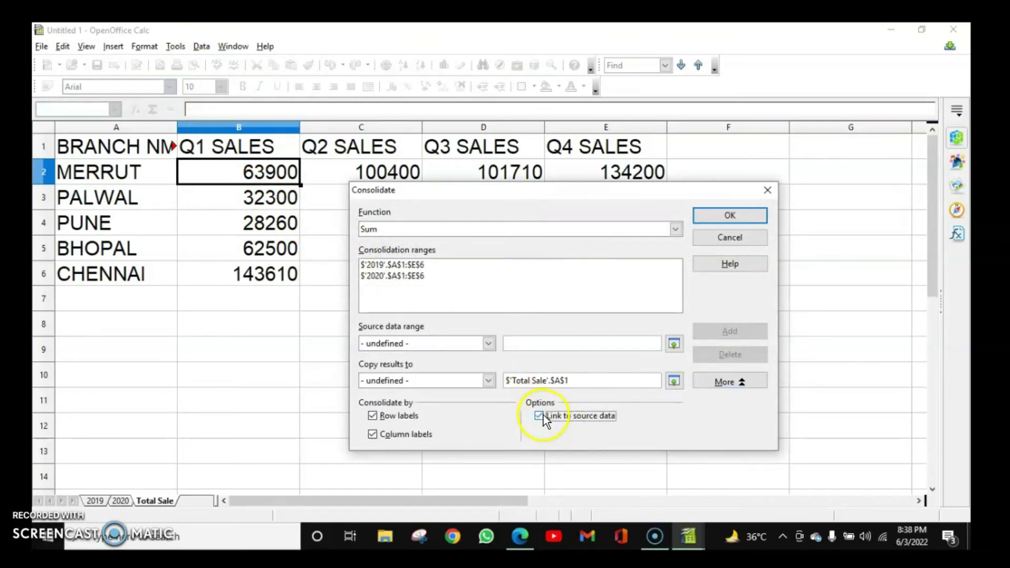
{"action": "left_click", "coordinate": [721, 217]}
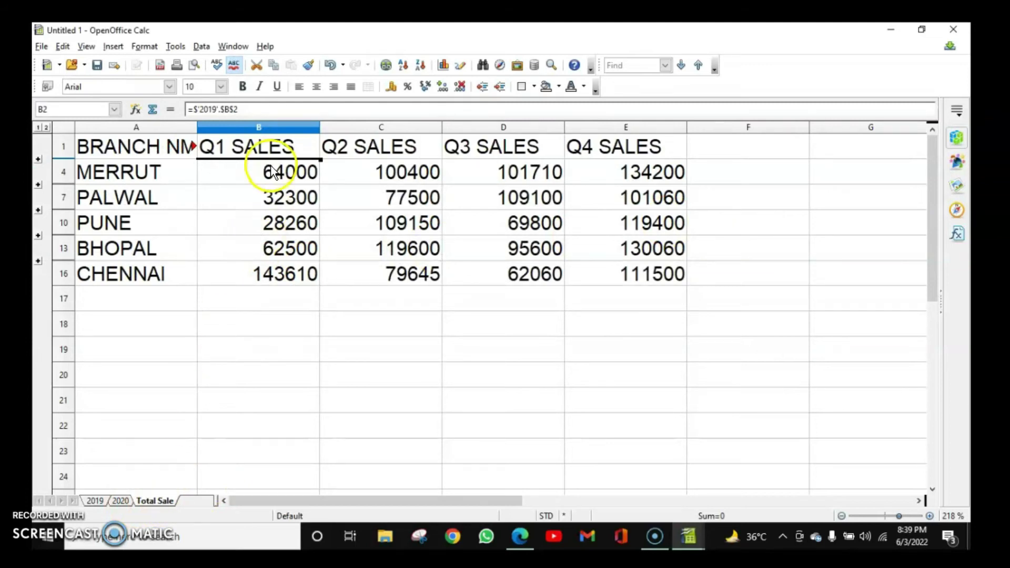
Step: Set MERRUT's Q1 to 18000 on both 2019 and 2020, confirming Total Sale shows 36000
{"action": "left_click", "coordinate": [95, 501]}
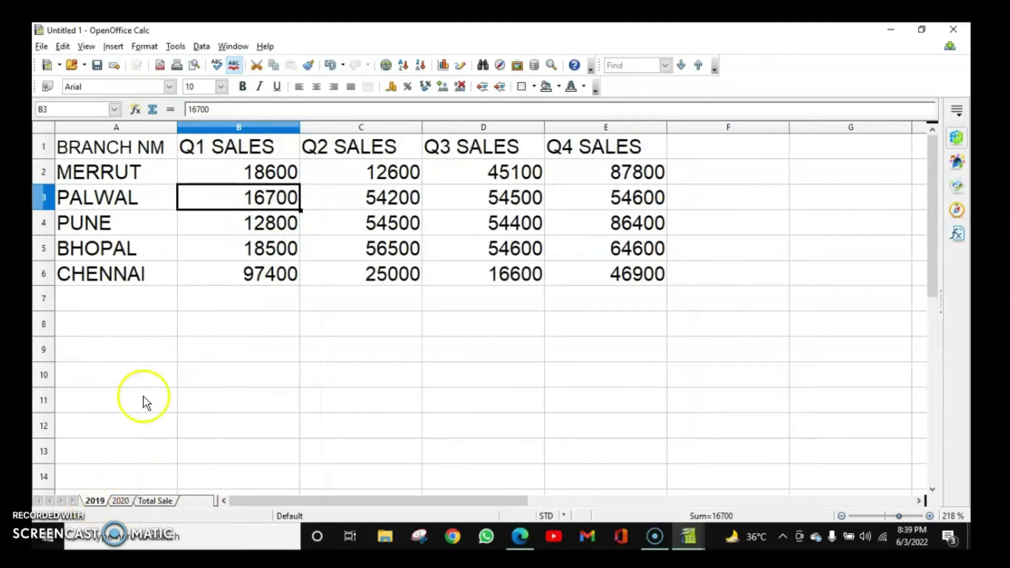
{"action": "left_click", "coordinate": [268, 170]}
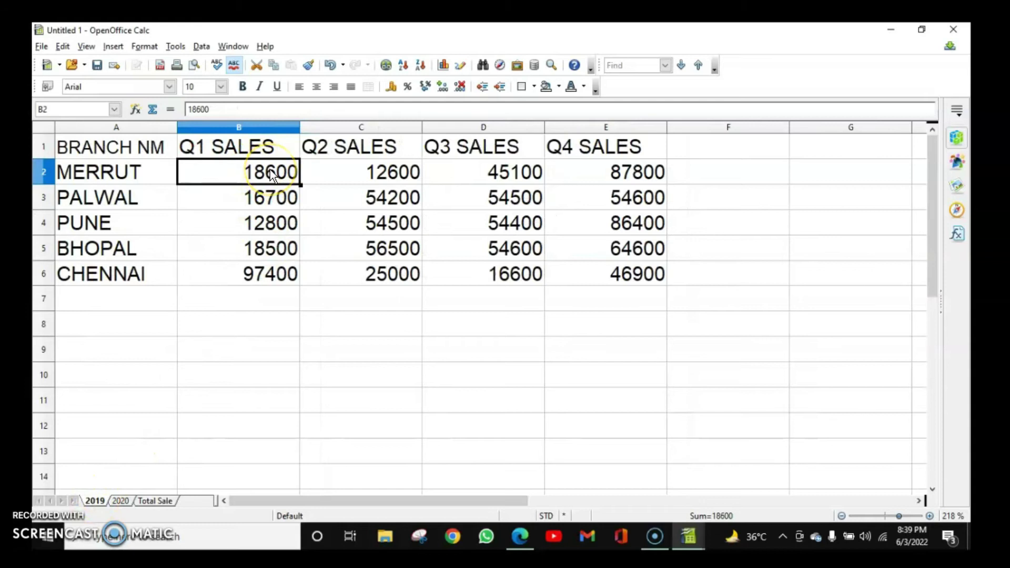
{"action": "type", "text": "18000"}
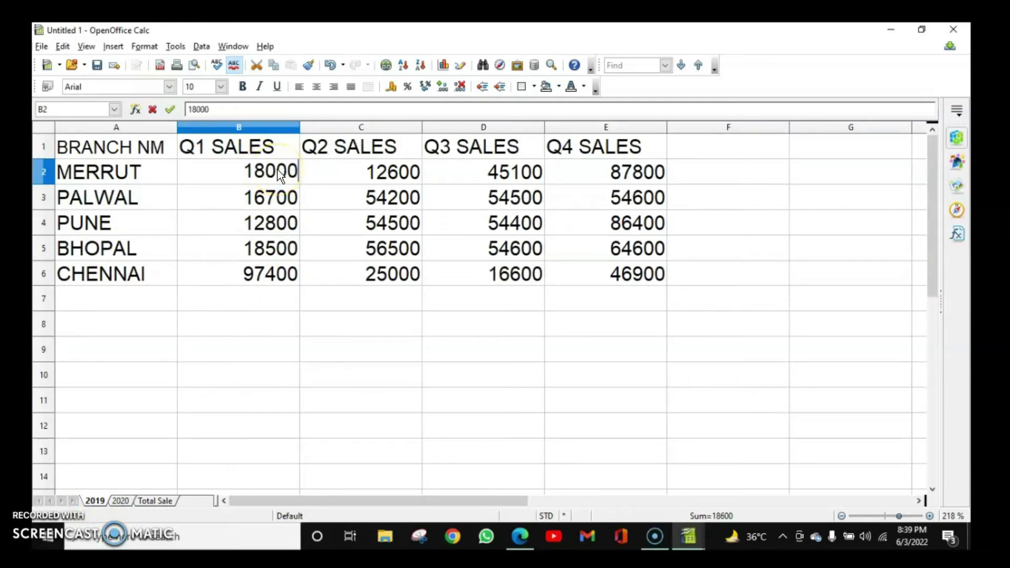
{"action": "left_click", "coordinate": [121, 501]}
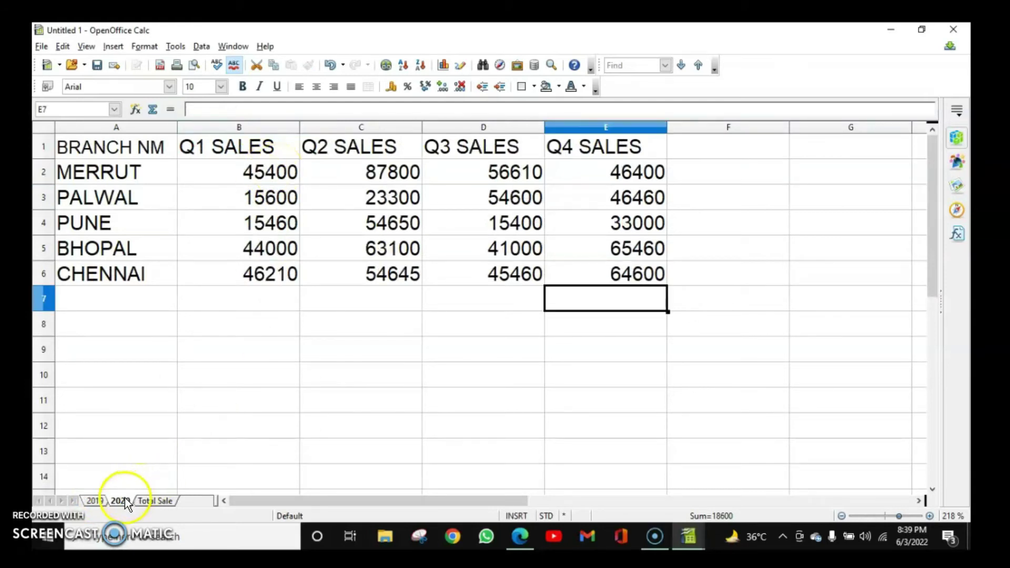
{"action": "left_click", "coordinate": [238, 172]}
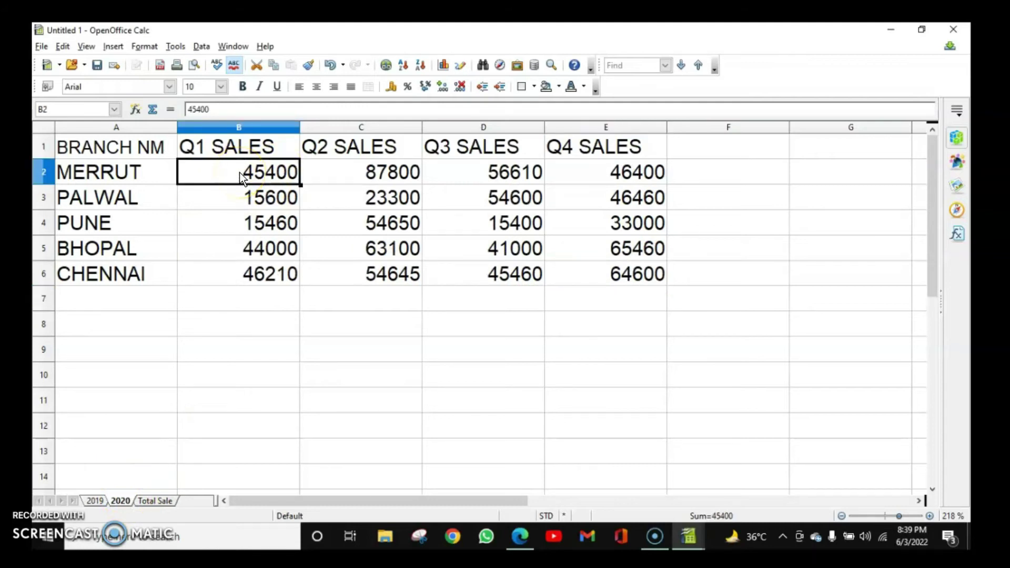
{"action": "type", "text": "18000"}
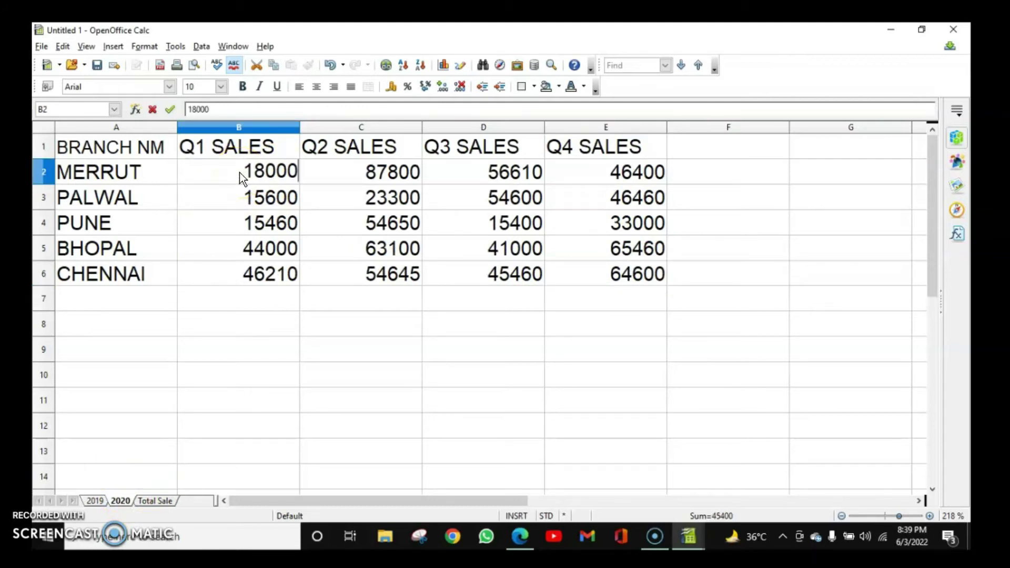
{"action": "left_click", "coordinate": [155, 501]}
{"action": "left_click", "coordinate": [289, 170]}
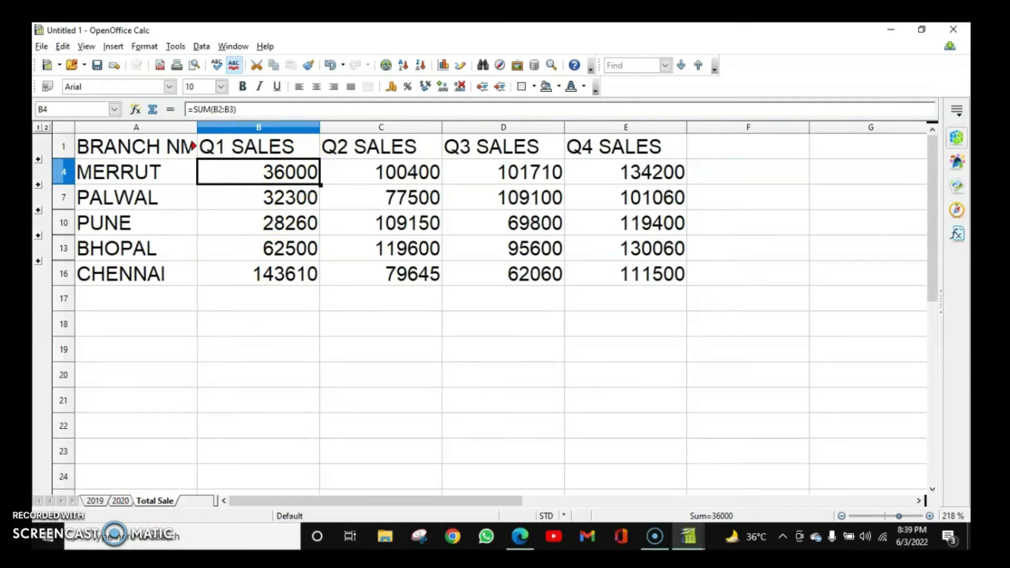
Step: Open Consolidate with Max as the function and add the 2019 table range
{"action": "left_click", "coordinate": [183, 31]}
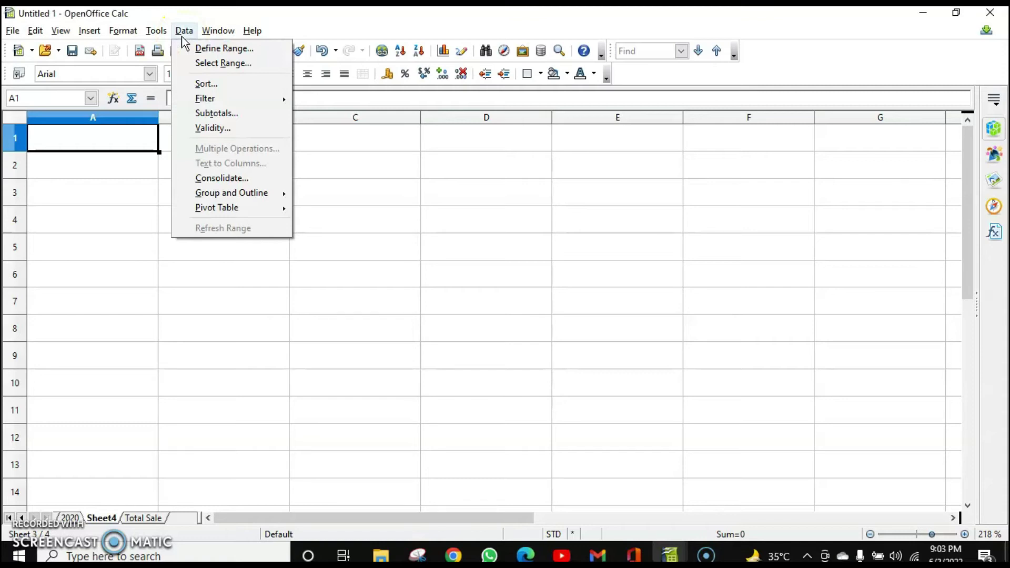
{"action": "left_click", "coordinate": [205, 179]}
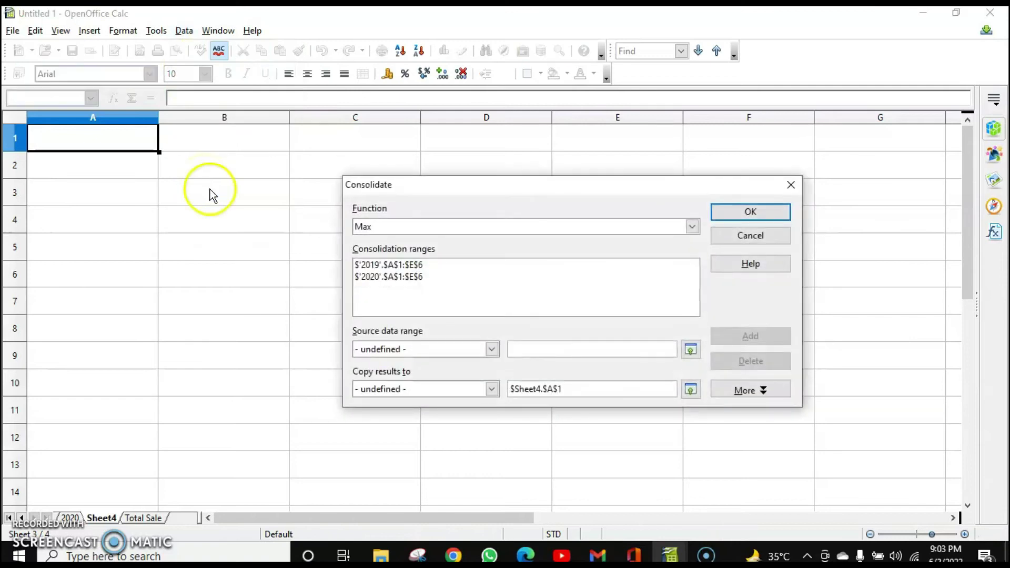
{"action": "left_click", "coordinate": [435, 228]}
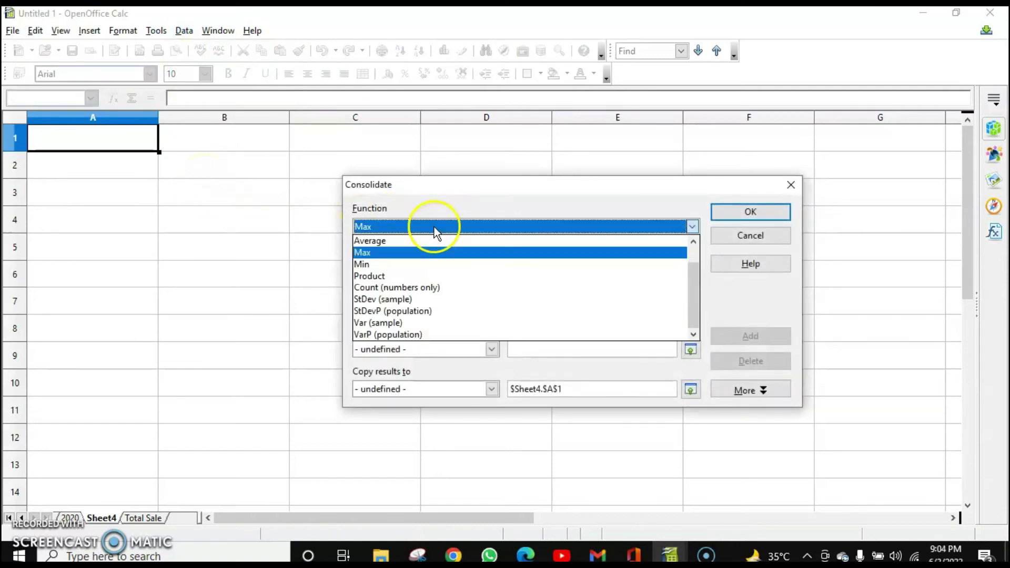
{"action": "key", "text": "Escape"}
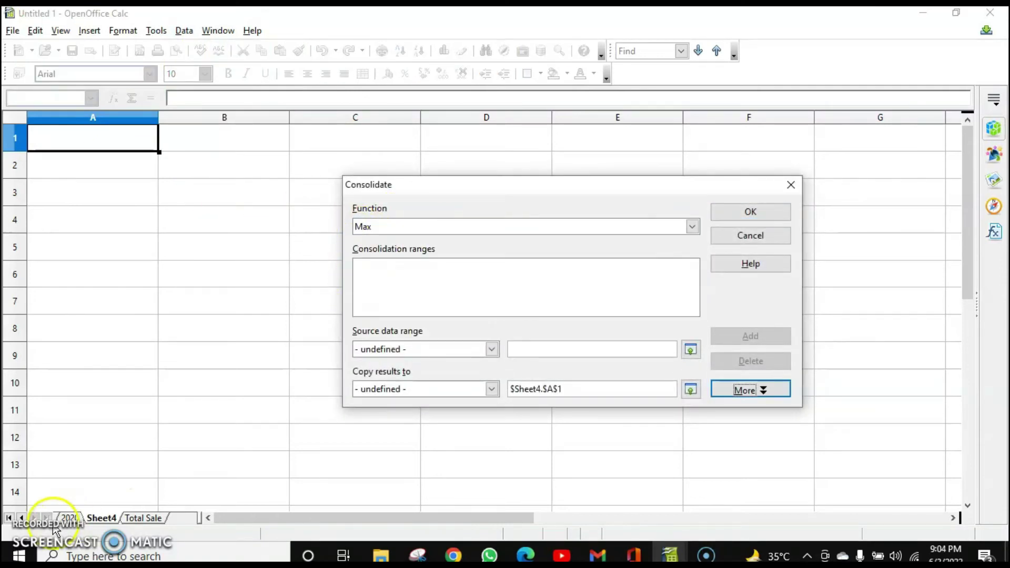
{"action": "left_click", "coordinate": [53, 517]}
{"action": "left_click_drag", "start_coordinate": [58, 140], "coordinate": [639, 275]}
{"action": "left_click", "coordinate": [750, 336]}
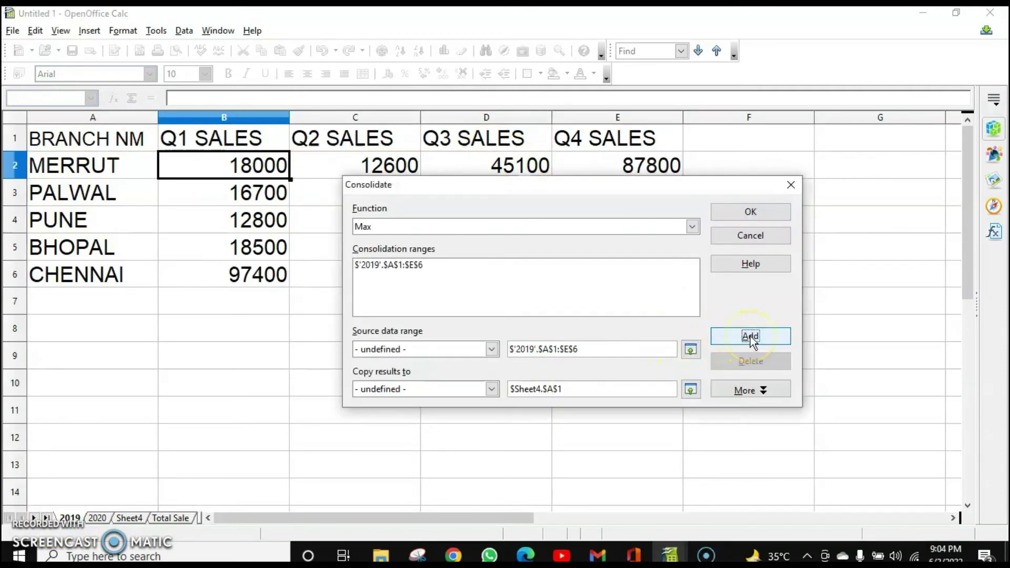
Step: Add 2020 A1:E6, output to Sheet4.A1 with label and link options, and consolidate
{"action": "left_click", "coordinate": [97, 518]}
{"action": "left_click_drag", "start_coordinate": [58, 138], "coordinate": [646, 284]}
{"action": "left_click", "coordinate": [777, 338]}
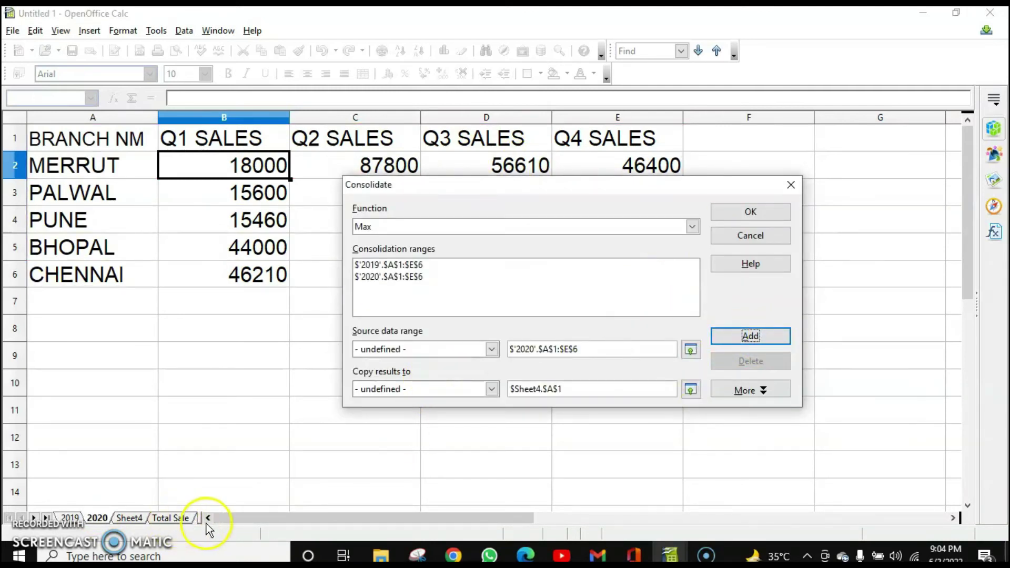
{"action": "left_click", "coordinate": [129, 518]}
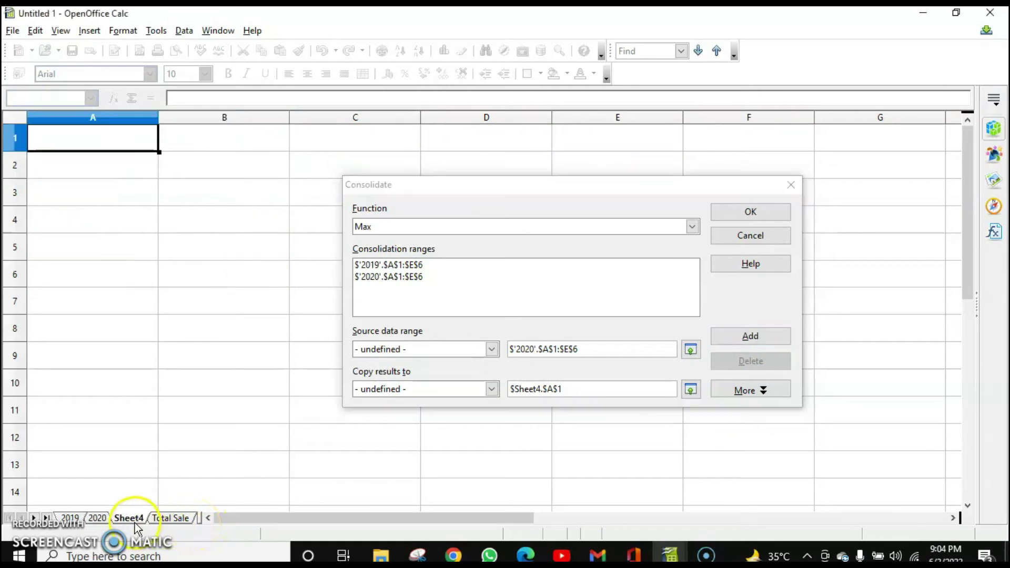
{"action": "left_click", "coordinate": [111, 128]}
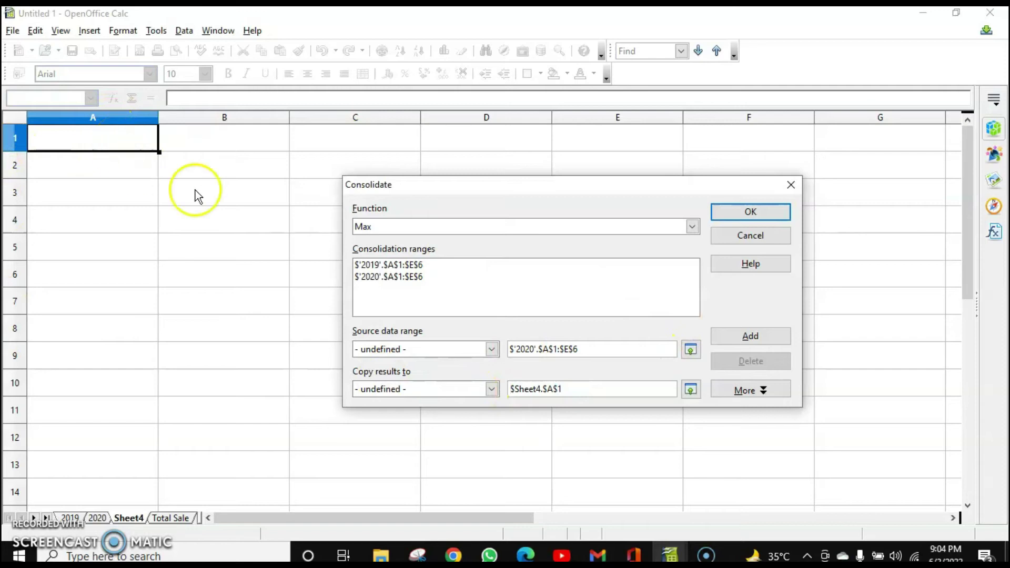
{"action": "left_click", "coordinate": [774, 394]}
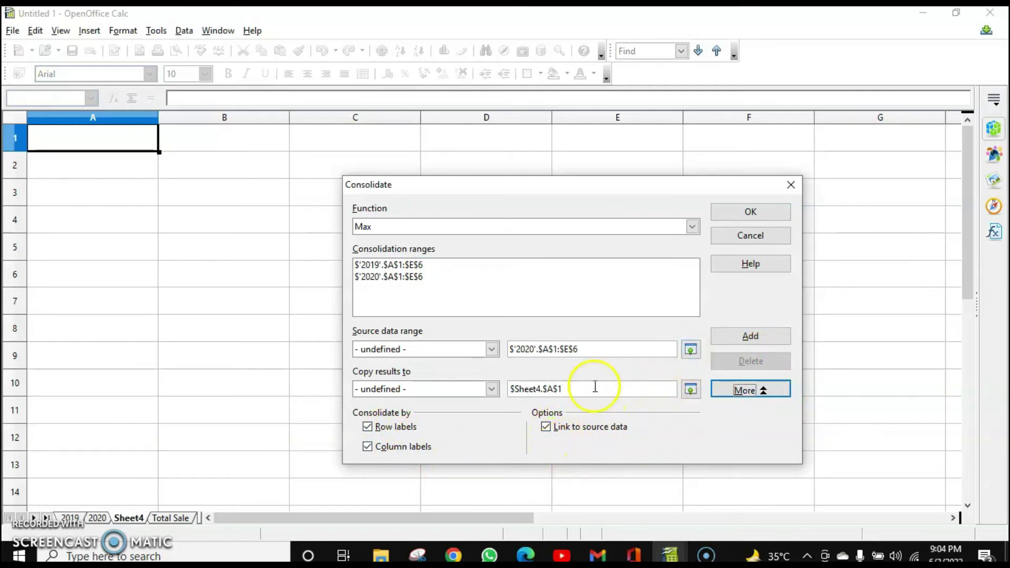
{"action": "left_click", "coordinate": [771, 218]}
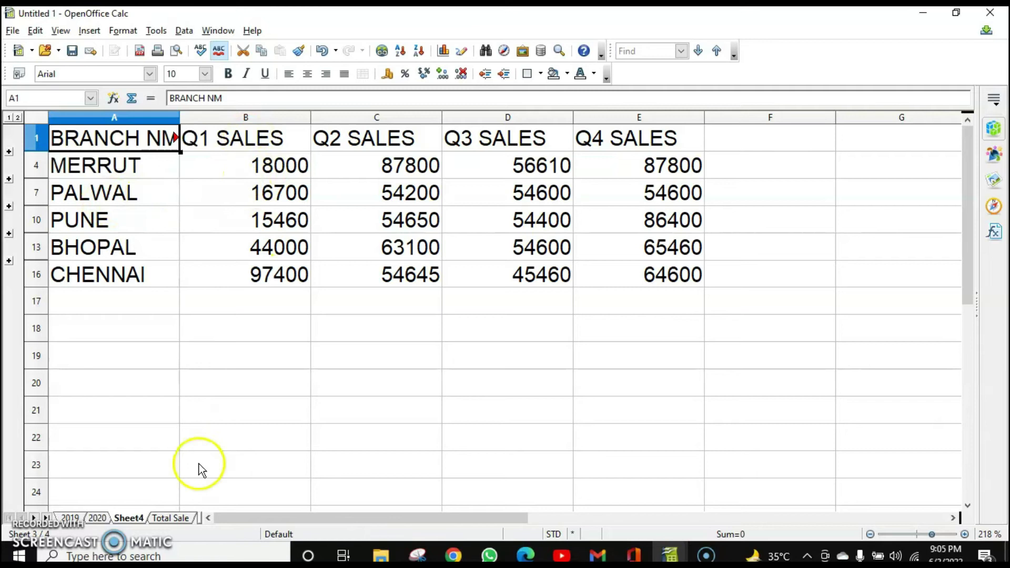
{"action": "key", "text": "ctrl+Page_Up"}
{"action": "key", "text": "ctrl+Page_Up"}
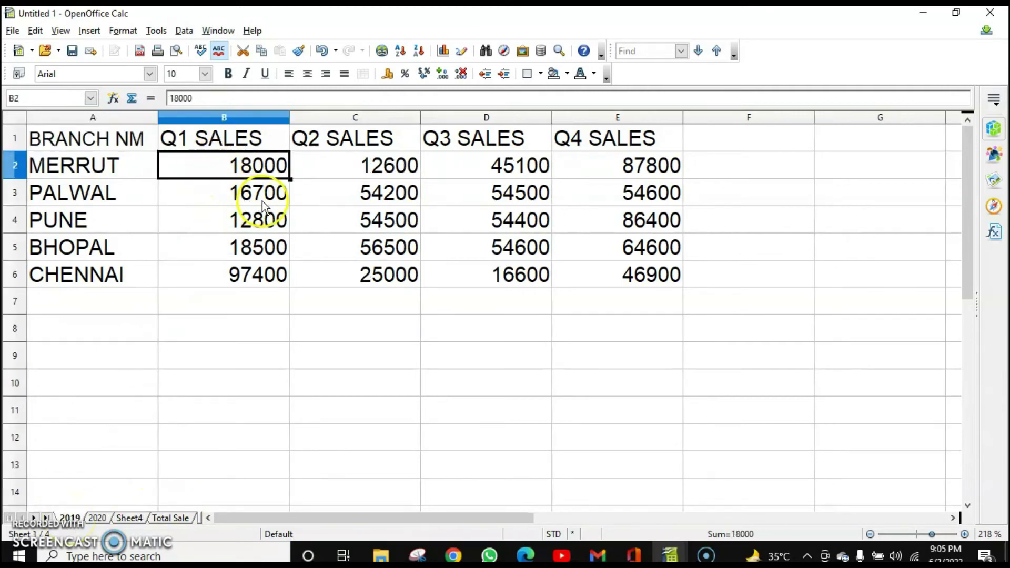
{"action": "left_click", "coordinate": [96, 518]}
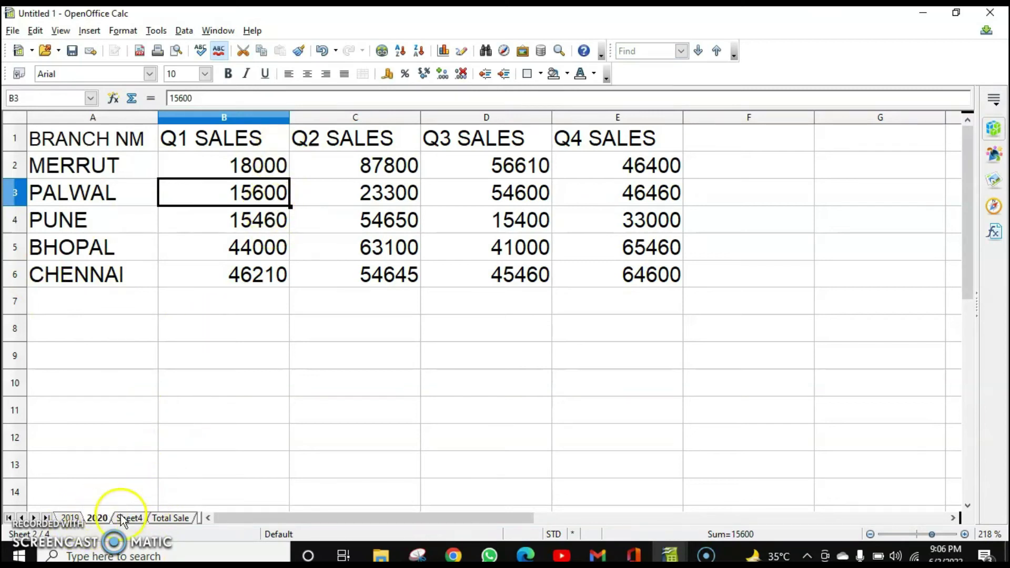
{"action": "left_click", "coordinate": [68, 518]}
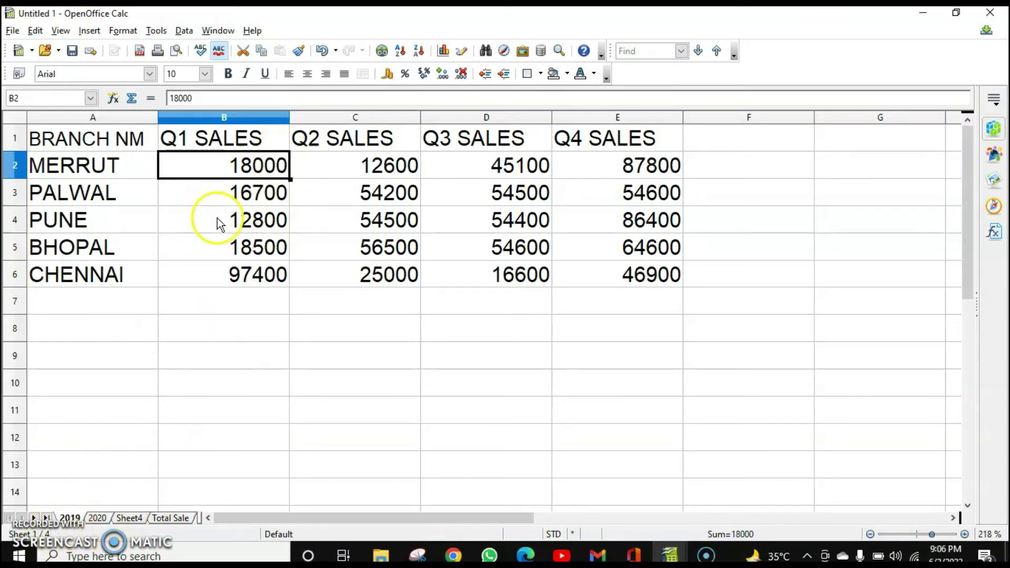
{"action": "left_click", "coordinate": [226, 196]}
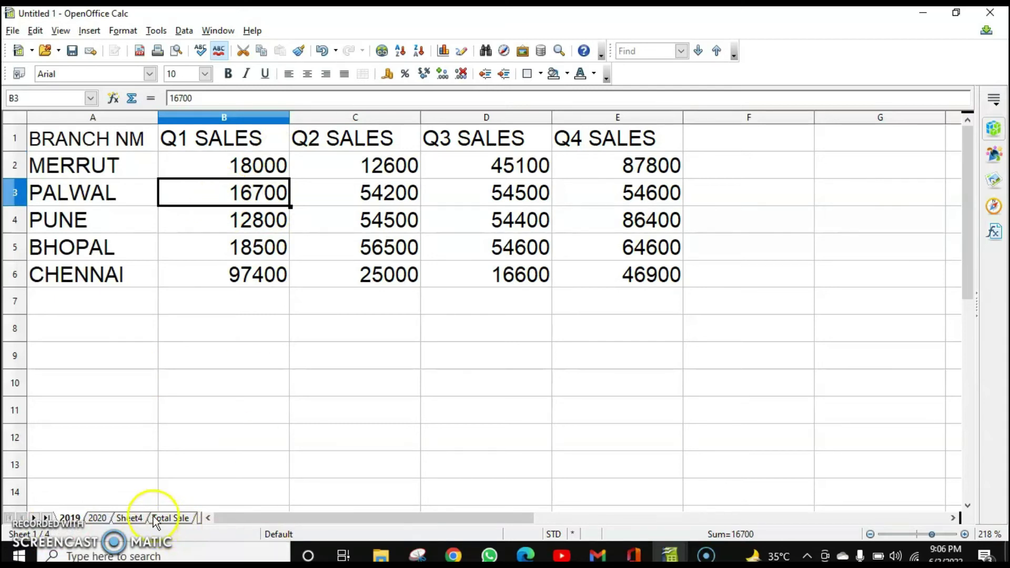
{"action": "left_click", "coordinate": [130, 518]}
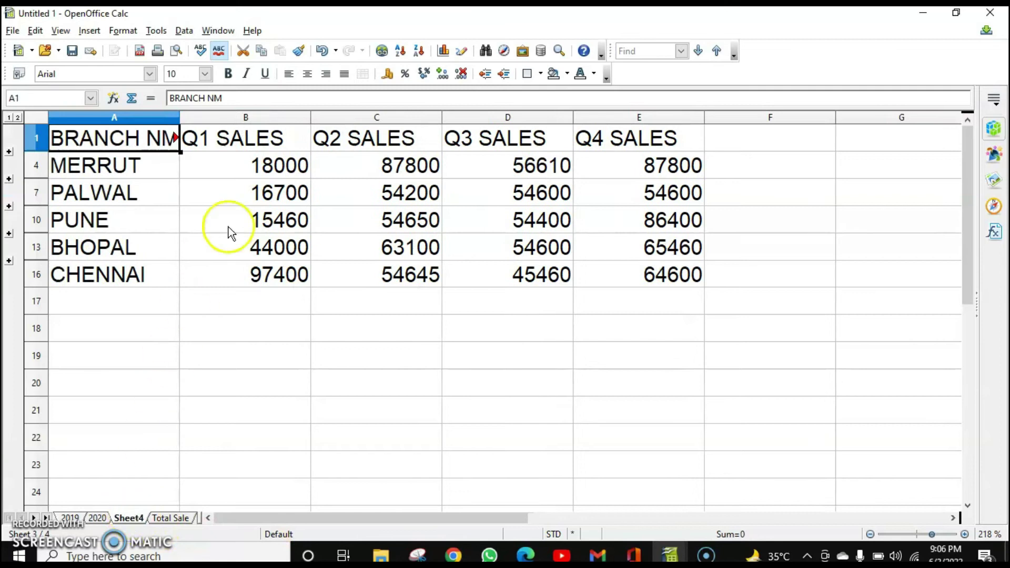
{"action": "left_click", "coordinate": [249, 199]}
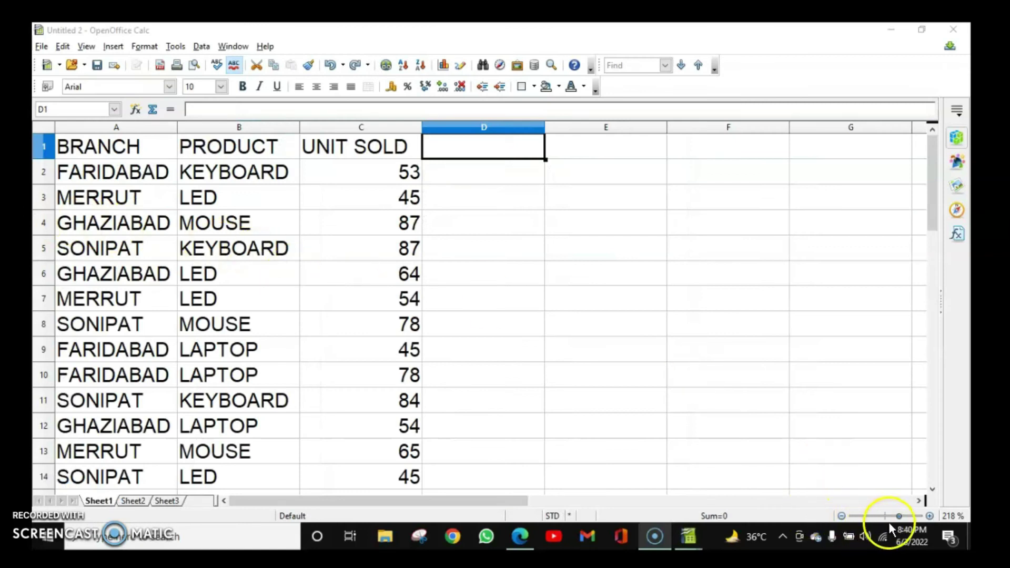
Step: Zoom the sheet to 133% and bring up Subtotals for the A1:C20 branch sales table
{"action": "left_click", "coordinate": [887, 516]}
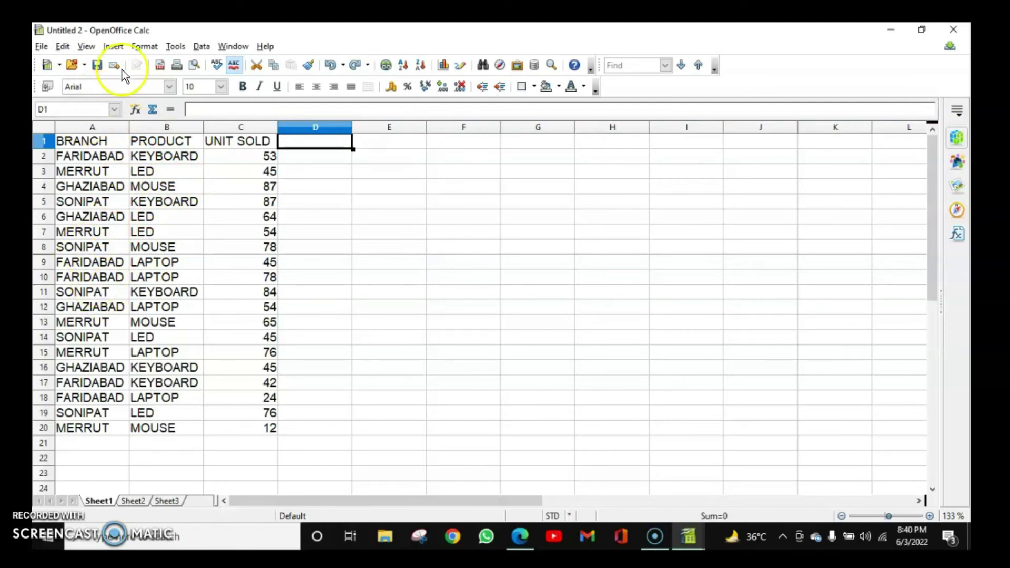
{"action": "left_click", "coordinate": [200, 46]}
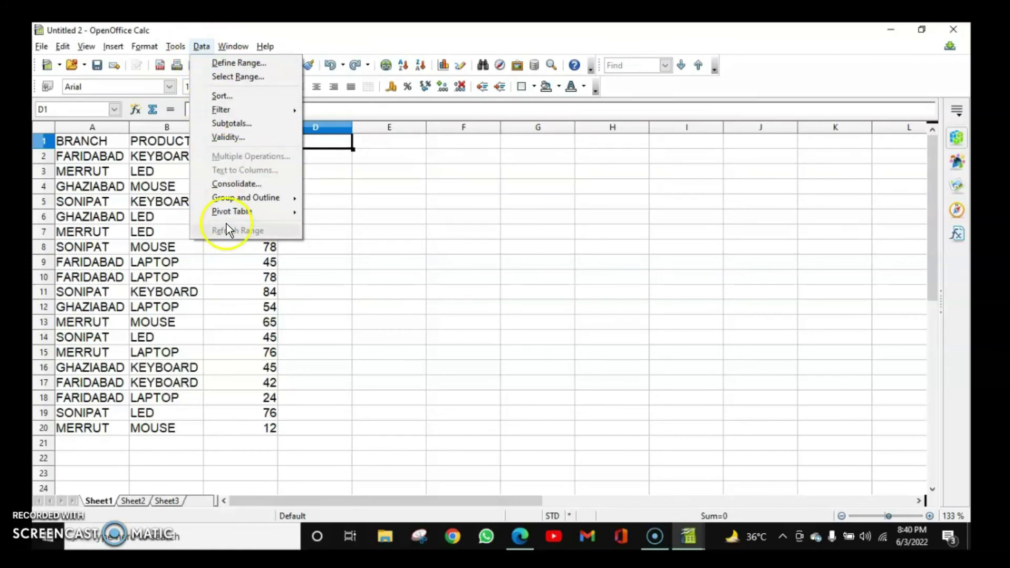
{"action": "left_click", "coordinate": [232, 123]}
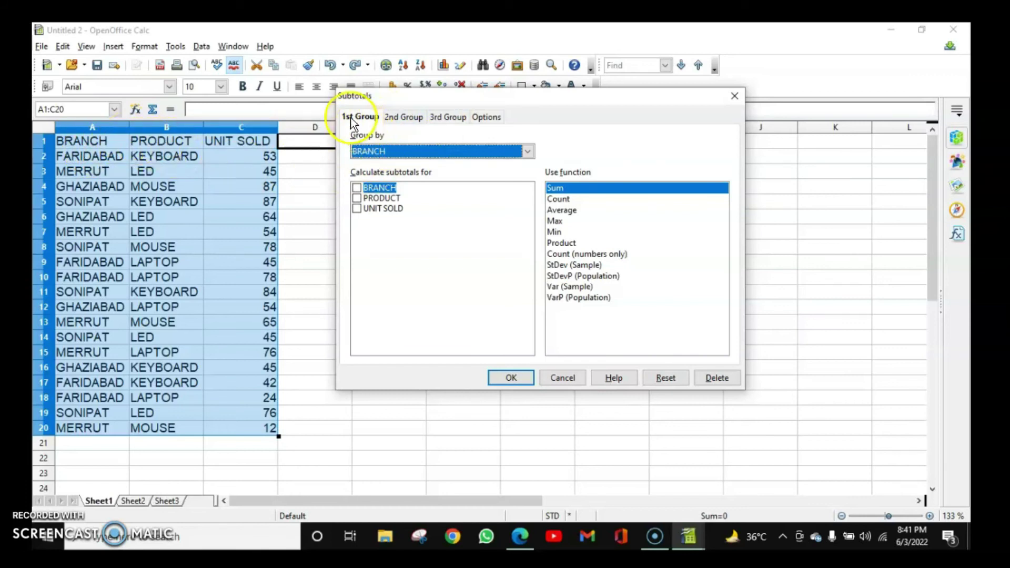
Step: Set group 1 to BRANCH and tick UNIT SOLD, keeping Sum as the function
{"action": "left_click", "coordinate": [364, 153]}
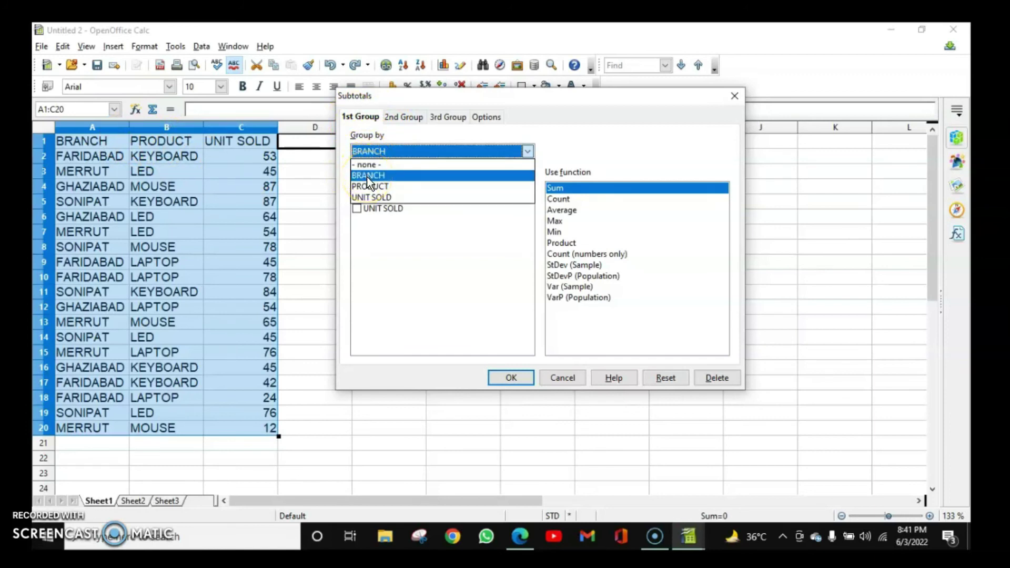
{"action": "left_click", "coordinate": [367, 175]}
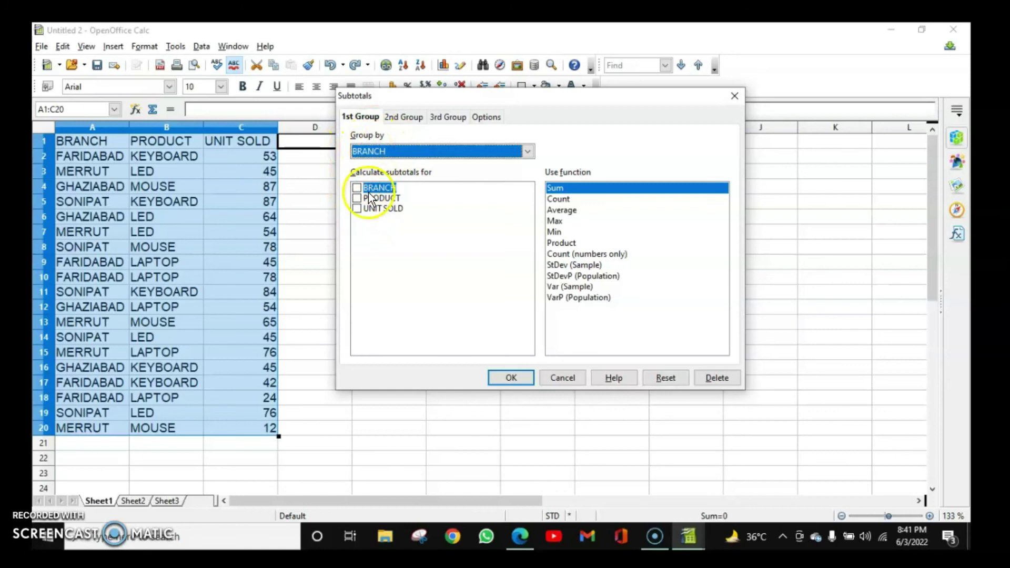
{"action": "left_click", "coordinate": [357, 208]}
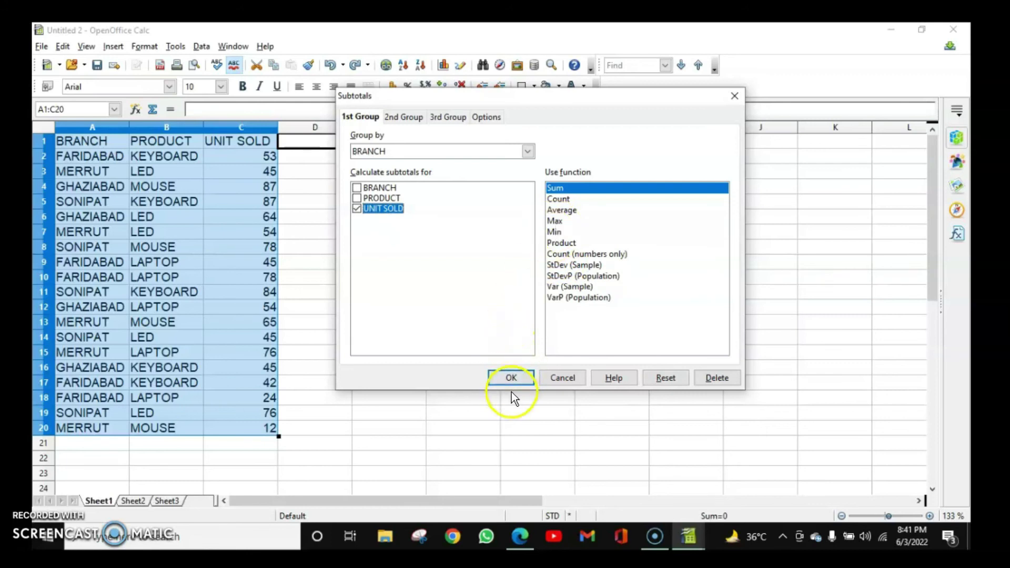
Step: Apply the per-branch UNIT SOLD subtotals and review the rows down to the Grand Total of 1114
{"action": "left_click", "coordinate": [511, 377]}
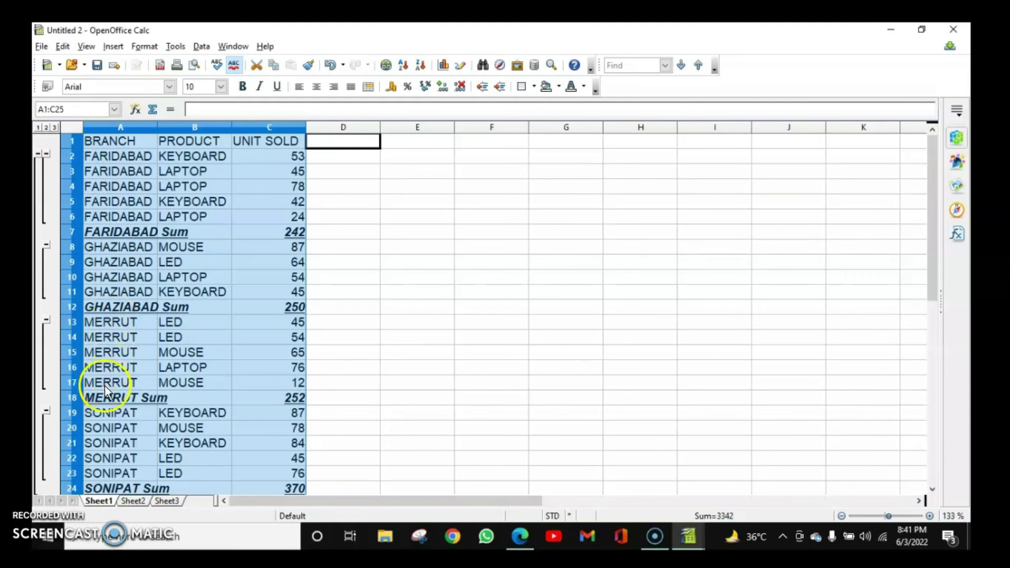
{"action": "scroll", "coordinate": [107, 405], "scroll_direction": "down", "scroll_amount": 3}
{"action": "scroll", "coordinate": [108, 418], "scroll_direction": "up", "scroll_amount": 3}
{"action": "scroll", "coordinate": [298, 234], "scroll_direction": "down", "scroll_amount": 3}
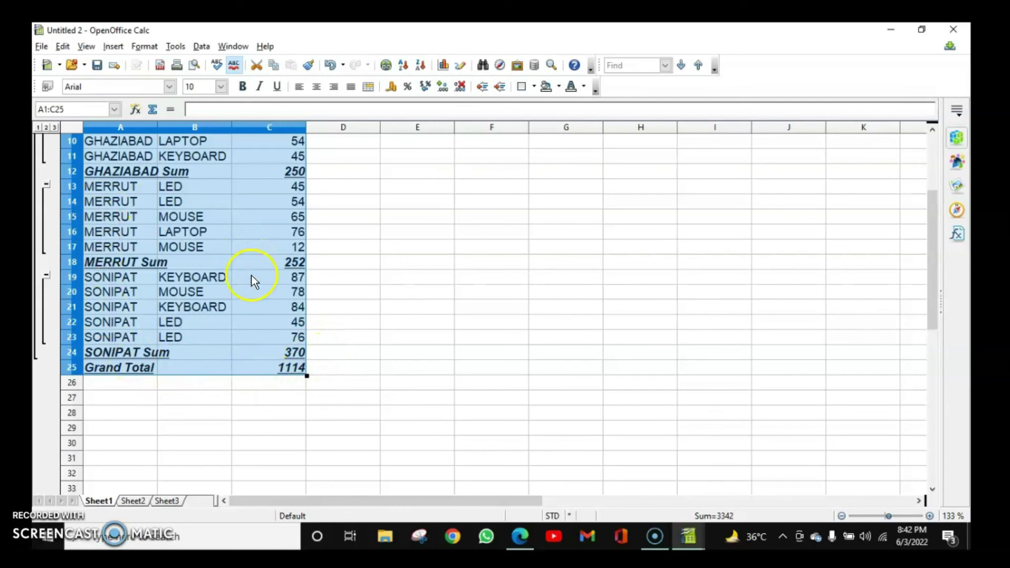
{"action": "scroll", "coordinate": [247, 274], "scroll_direction": "up", "scroll_amount": 3}
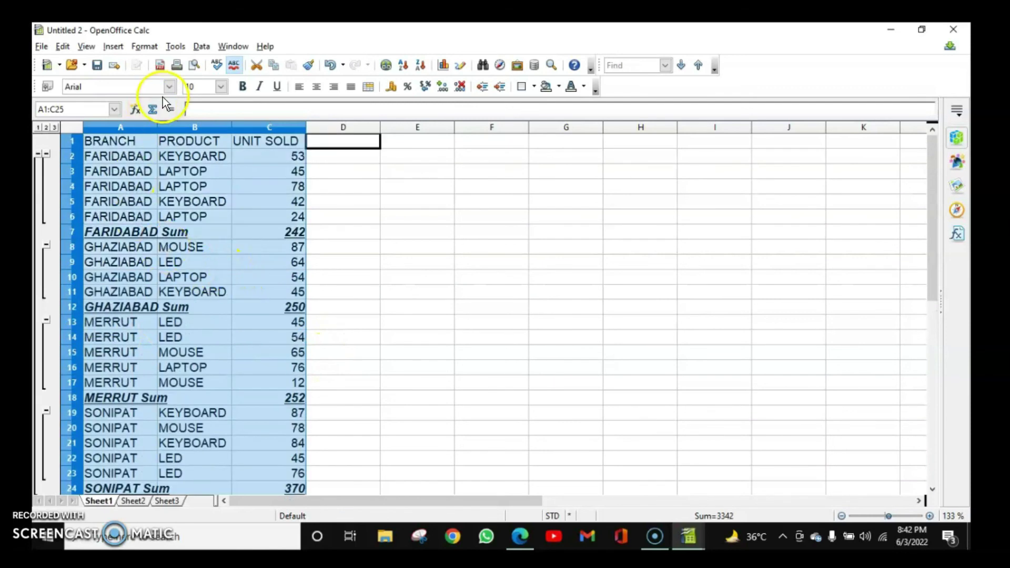
Step: Undo the branch subtotals and return to the Subtotals settings
{"action": "key", "text": "ctrl+z"}
{"action": "left_click", "coordinate": [202, 46]}
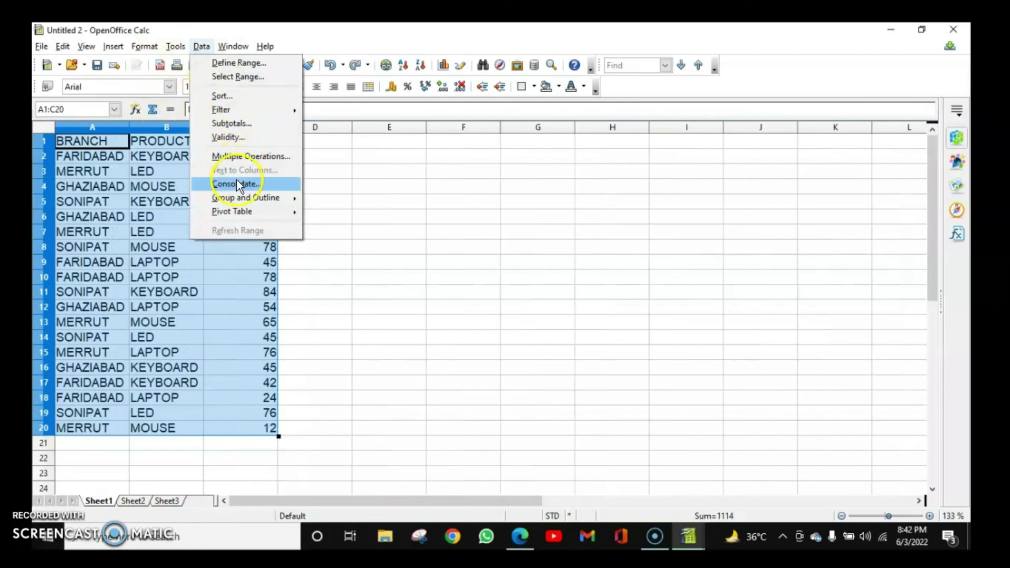
{"action": "left_click", "coordinate": [228, 123]}
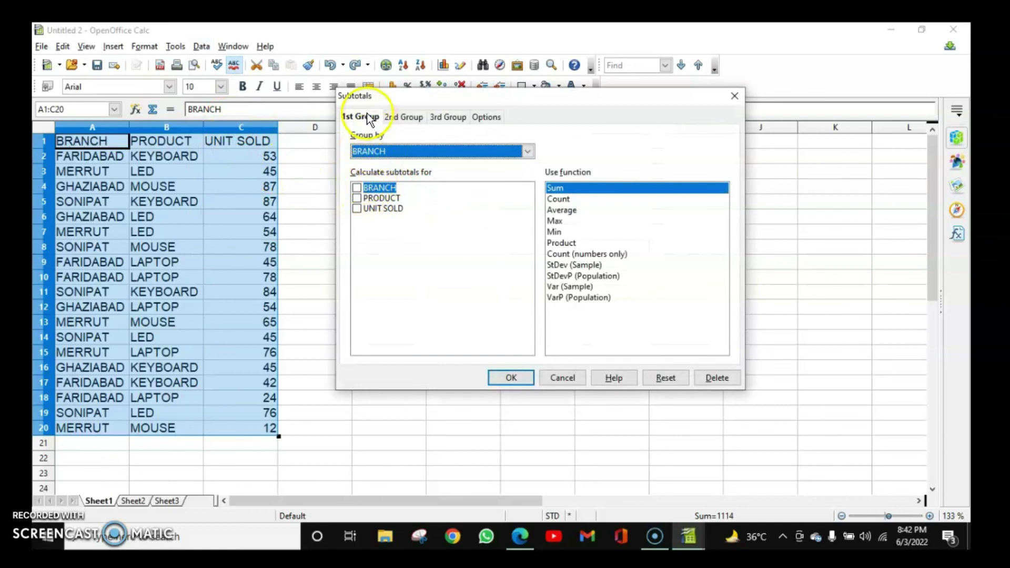
Step: Add a second group level by PRODUCT summing UNIT SOLD, then apply both levels
{"action": "left_click", "coordinate": [396, 117]}
{"action": "left_click", "coordinate": [387, 151]}
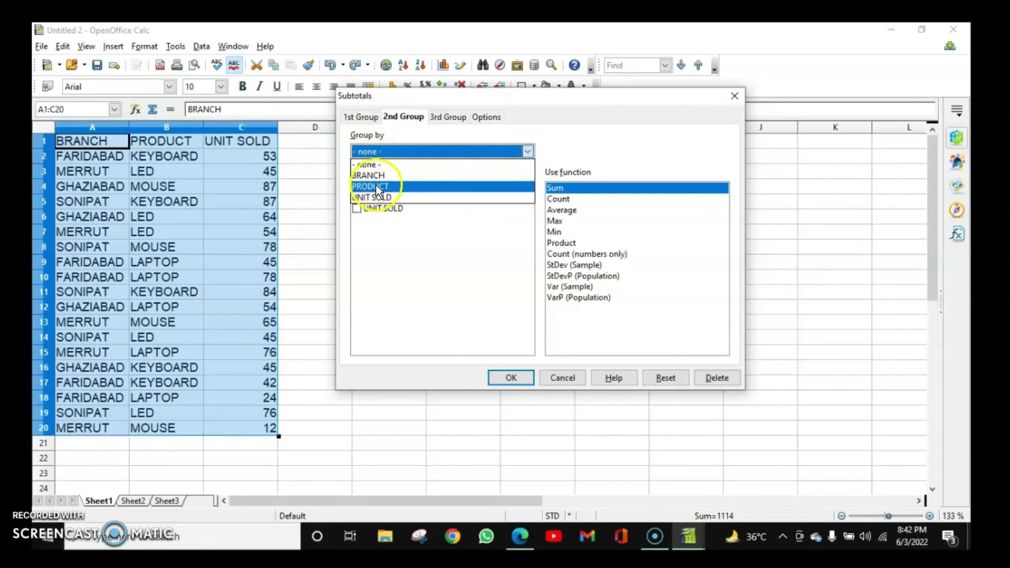
{"action": "left_click", "coordinate": [375, 185]}
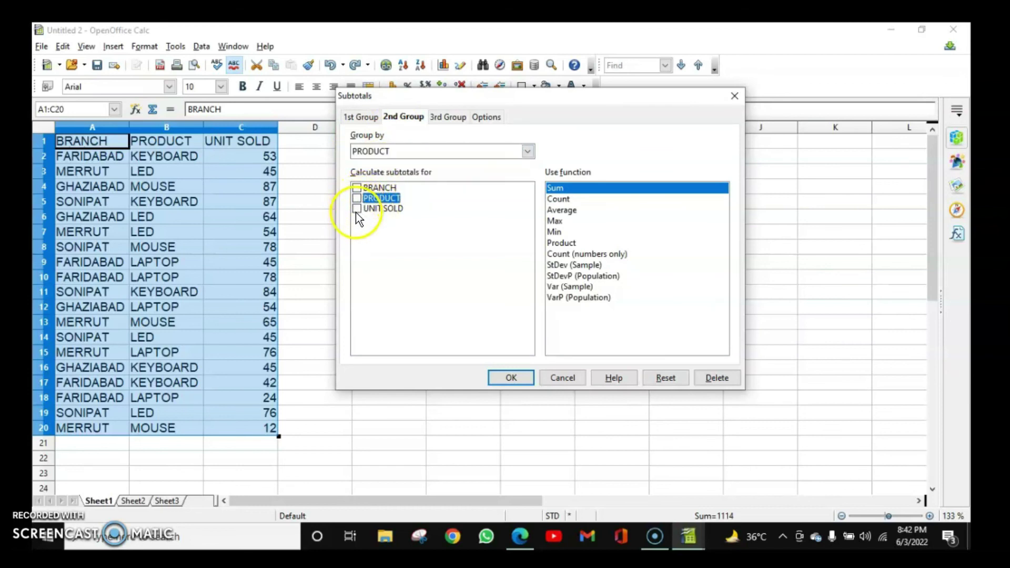
{"action": "left_click", "coordinate": [356, 209]}
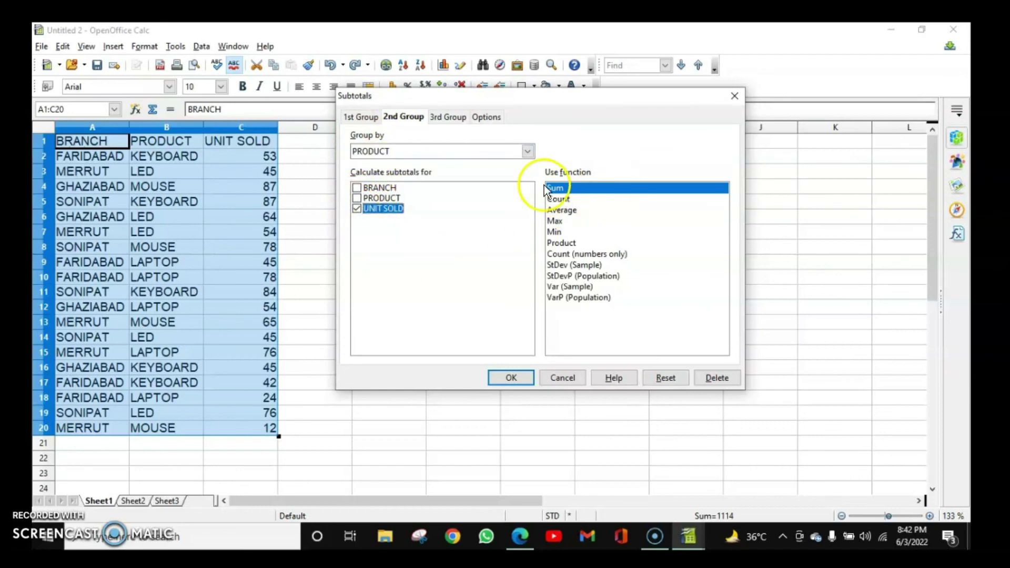
{"action": "left_click", "coordinate": [519, 376]}
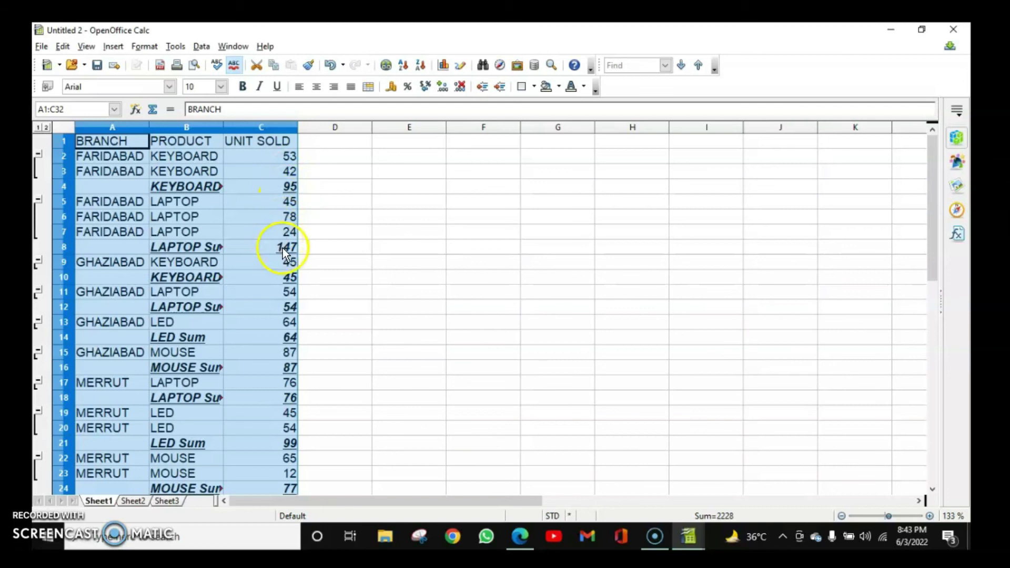
{"action": "scroll", "coordinate": [155, 270], "scroll_direction": "down", "scroll_amount": 3}
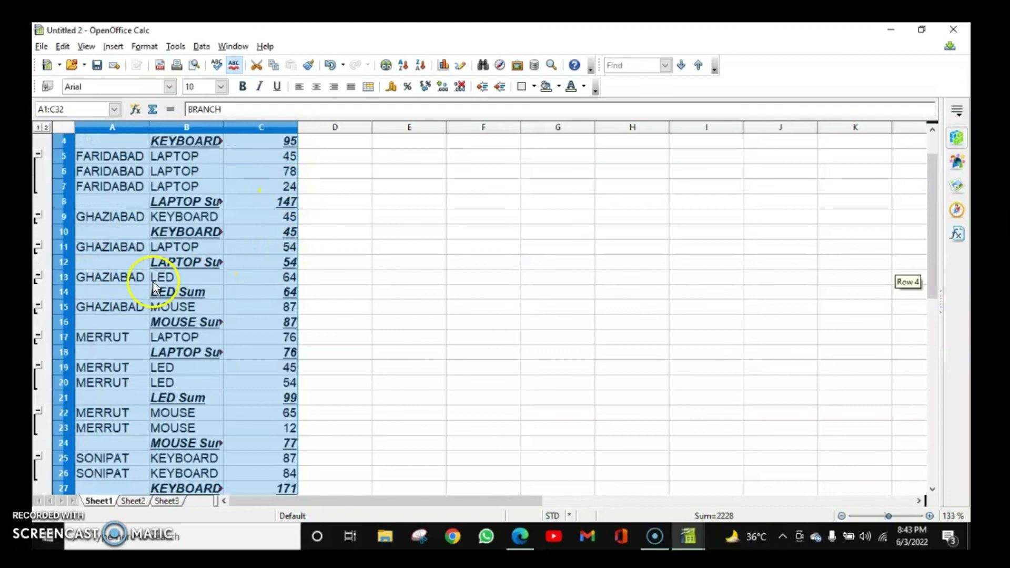
{"action": "scroll", "coordinate": [150, 284], "scroll_direction": "down", "scroll_amount": 1}
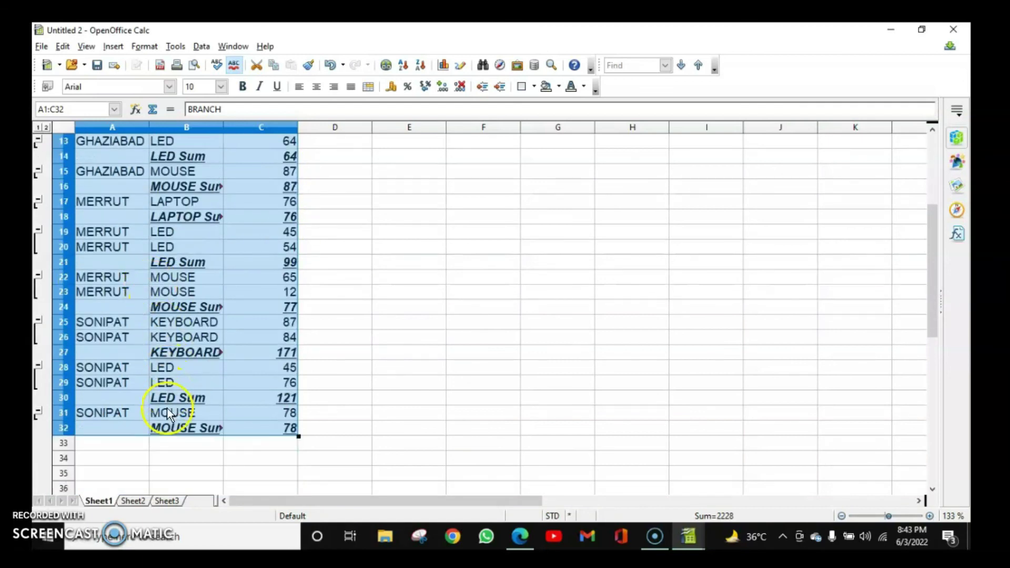